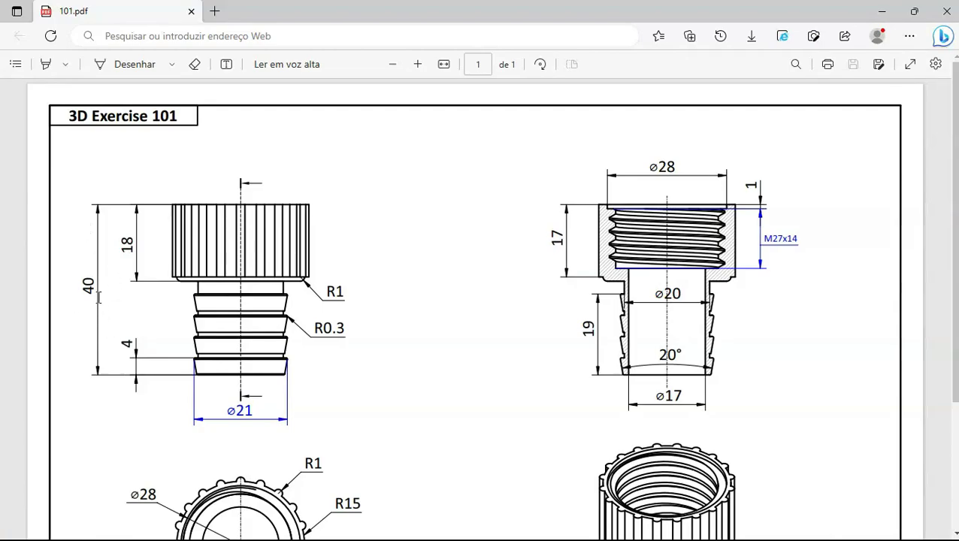
- Switch to FreeCAD, set the cylinder's height to 40 mm and finish creating it
{"action": "key", "text": "alt+Tab"}
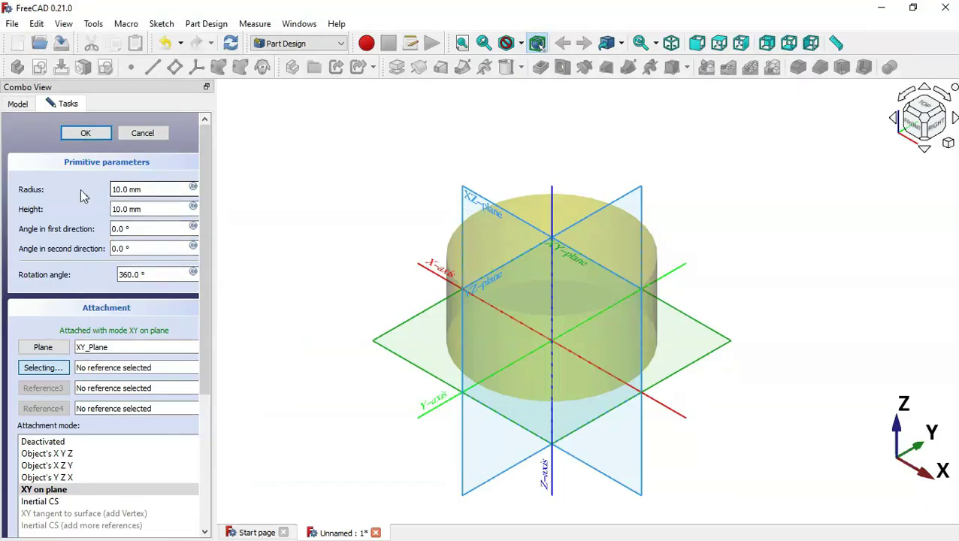
{"action": "double_click", "coordinate": [149, 209]}
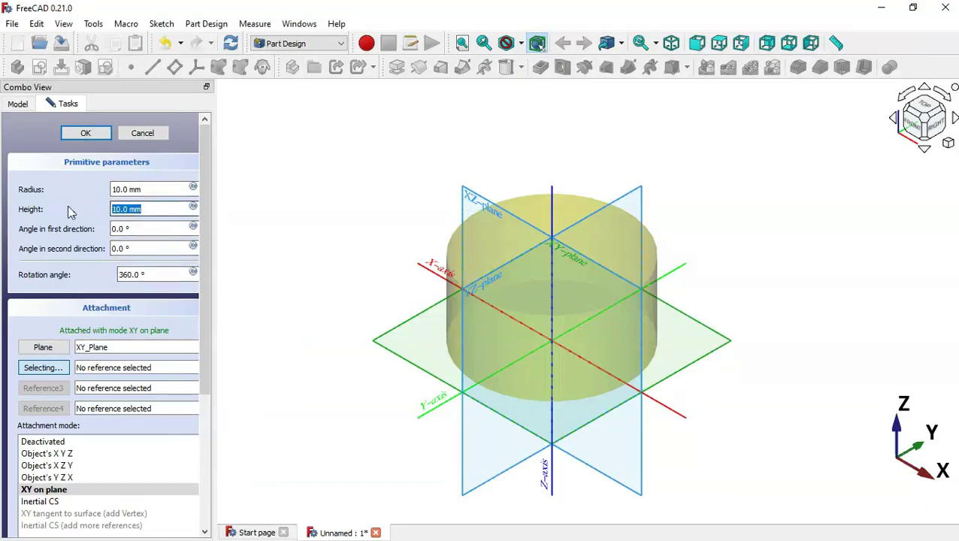
{"action": "type", "text": "40"}
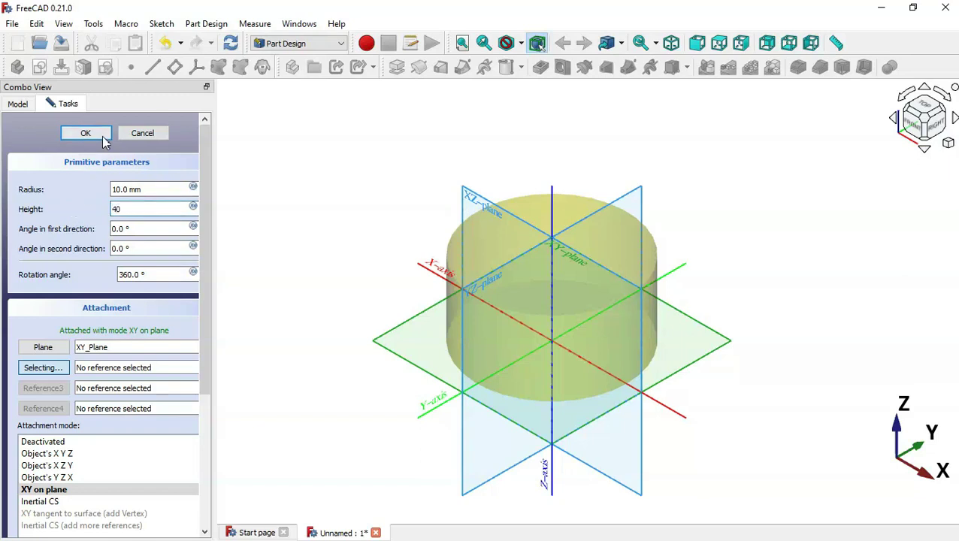
{"action": "left_click", "coordinate": [103, 135]}
{"action": "left_click", "coordinate": [345, 279]}
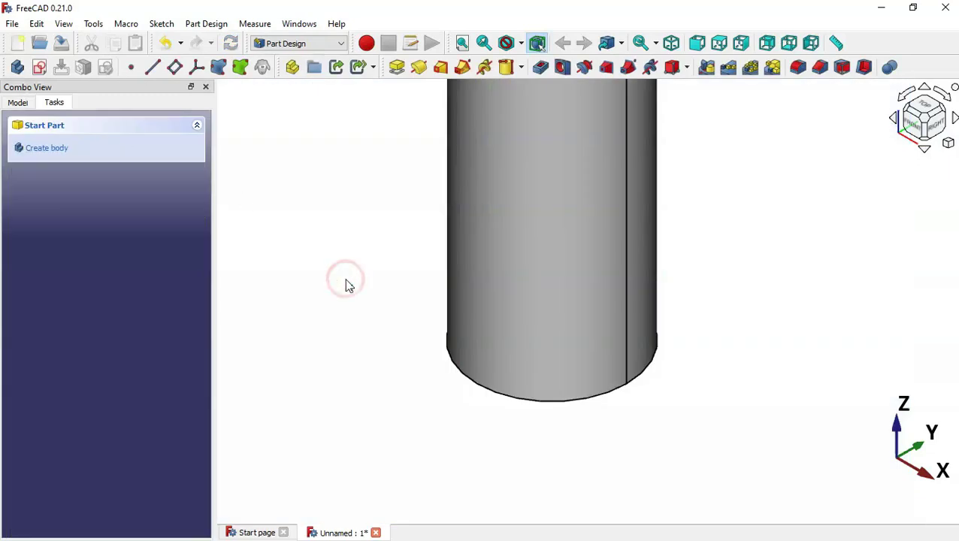
{"action": "key", "text": "v"}
{"action": "key", "text": "f"}
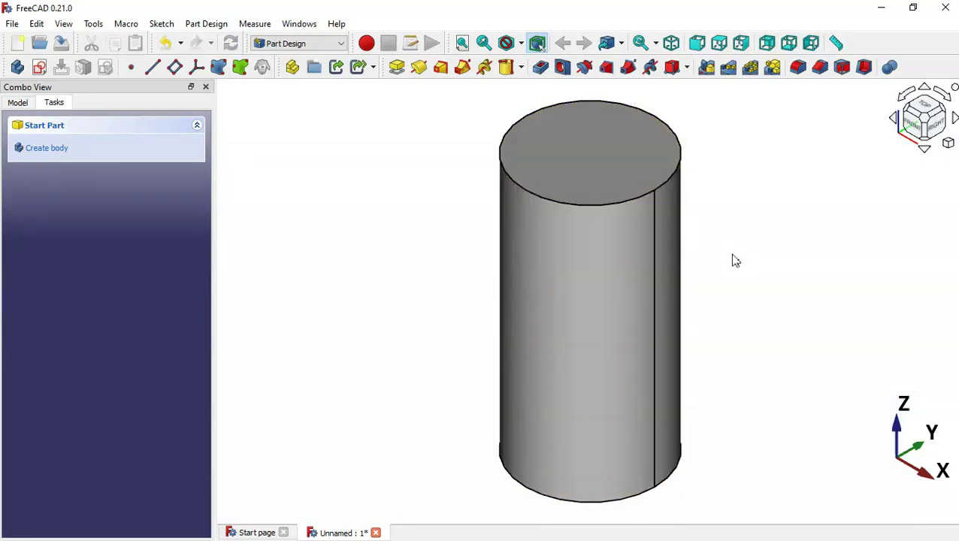
- Start a second additive cylinder attached to the top face of the first one, with its side flipped to extend downward
{"action": "left_click", "coordinate": [508, 69]}
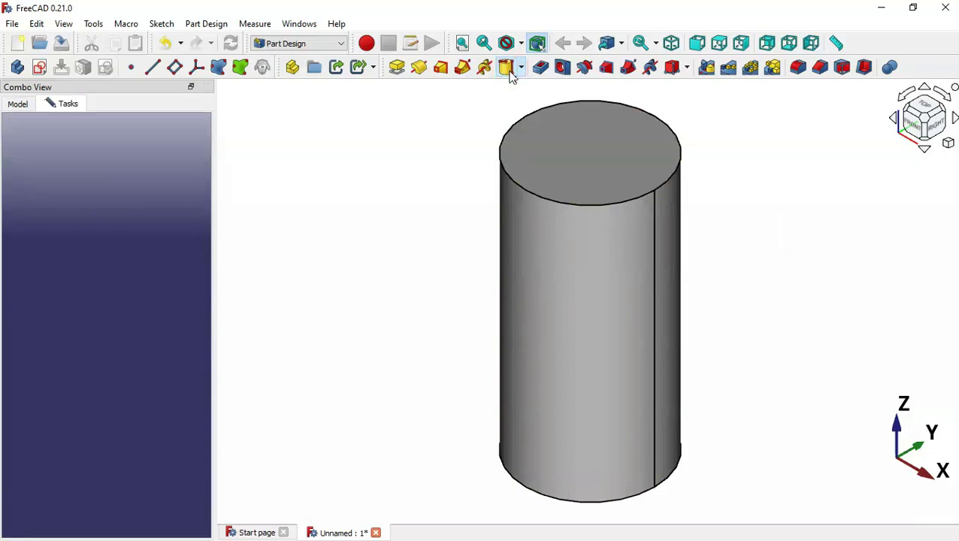
{"action": "left_click", "coordinate": [547, 161]}
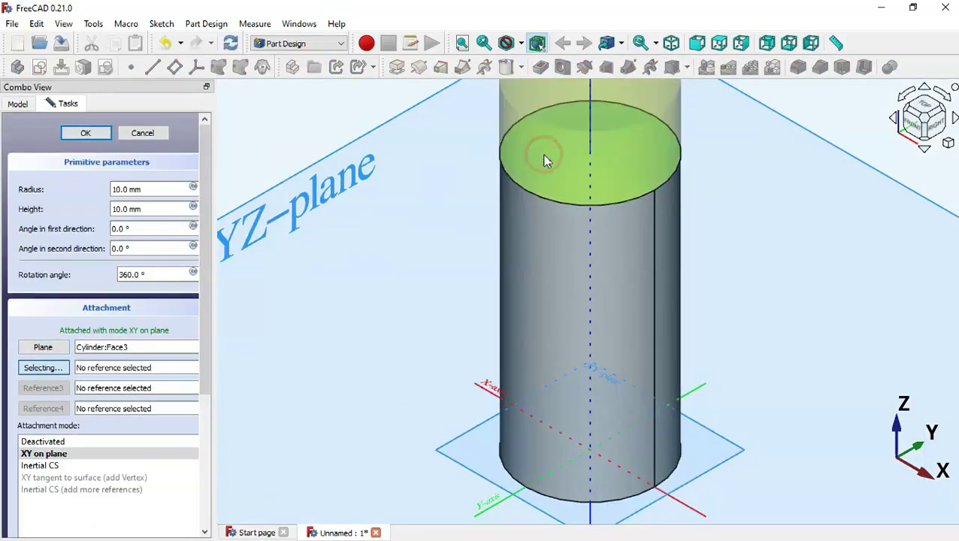
{"action": "left_click_drag", "start_coordinate": [203, 176], "coordinate": [203, 369]}
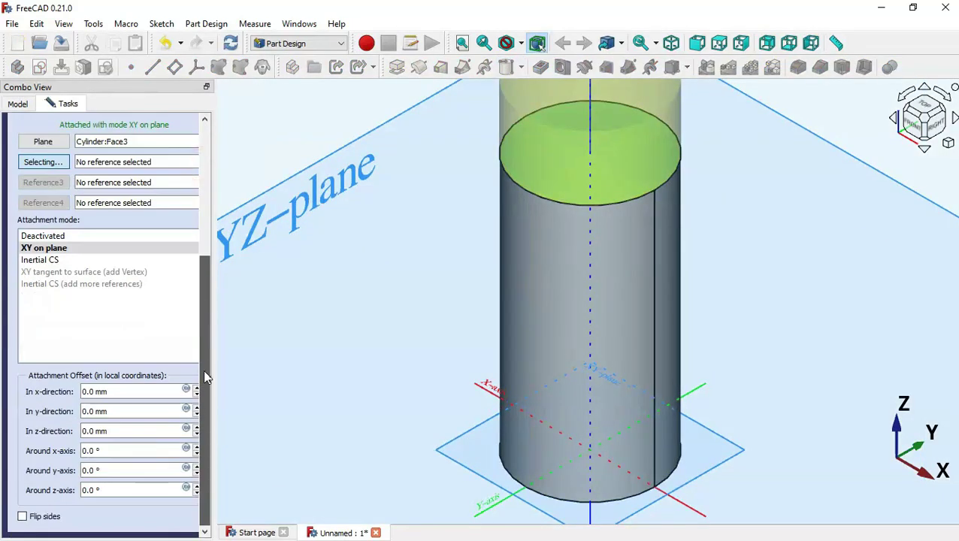
{"action": "left_click", "coordinate": [47, 517]}
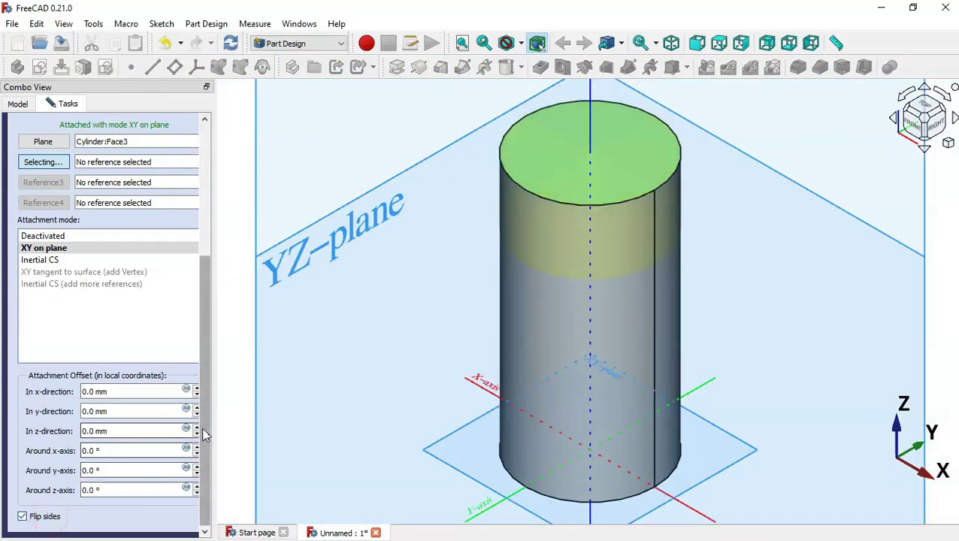
{"action": "left_click_drag", "start_coordinate": [202, 427], "coordinate": [214, 252]}
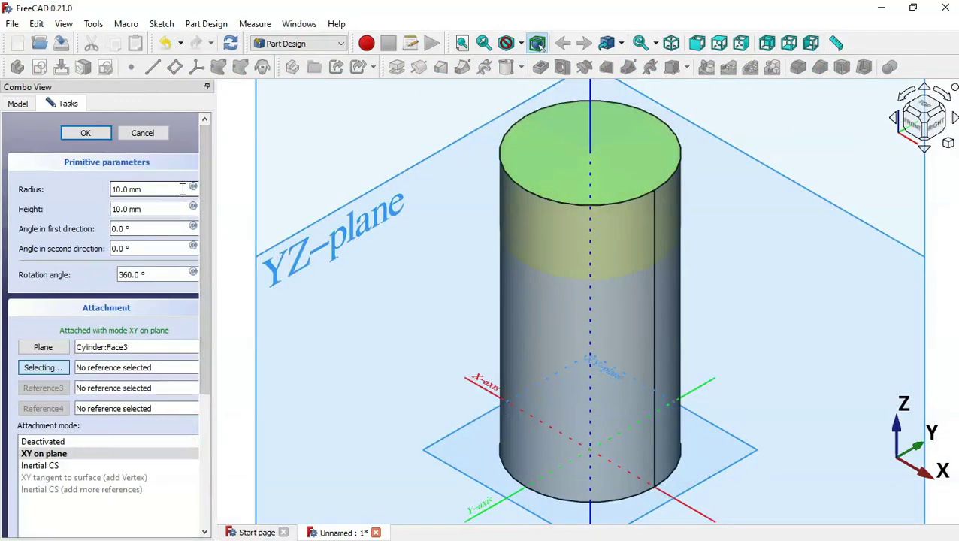
- Consult the 101.pdf drawing, set the second cylinder's radius to 15 mm and height to 18 mm in FreeCAD, and create it
{"action": "key", "text": "alt+Tab"}
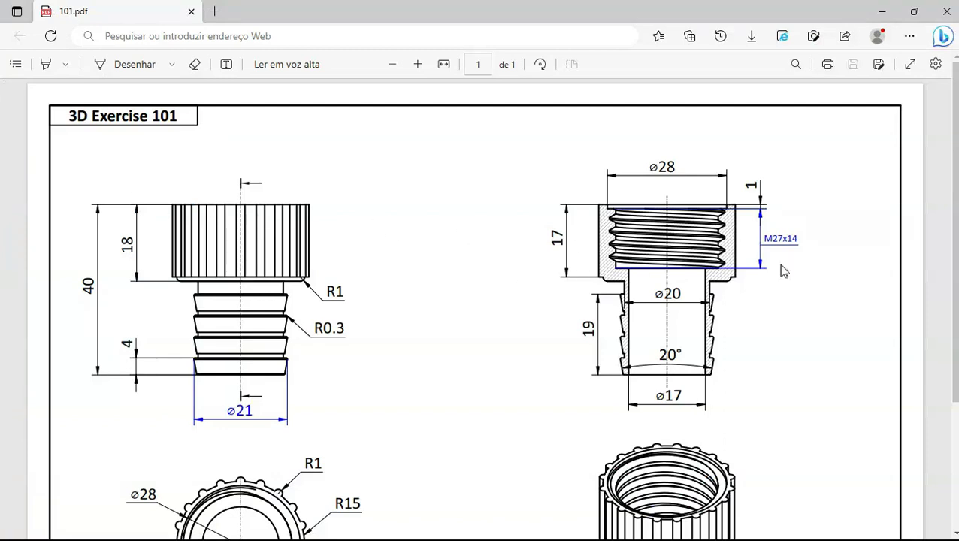
{"action": "left_click", "coordinate": [954, 258]}
{"action": "scroll", "coordinate": [955, 258], "scroll_direction": "down", "scroll_amount": 1}
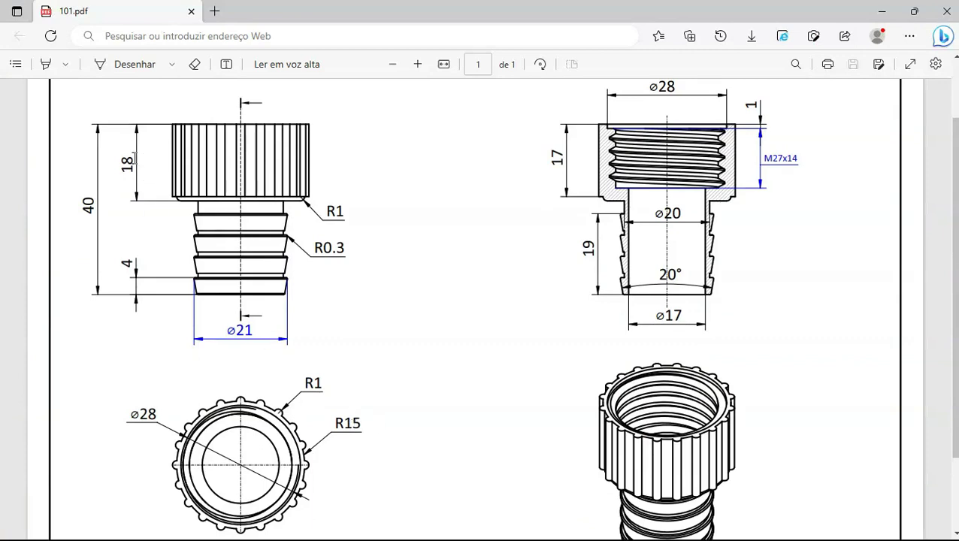
{"action": "key", "text": "alt+Tab"}
{"action": "triple_click", "coordinate": [164, 191]}
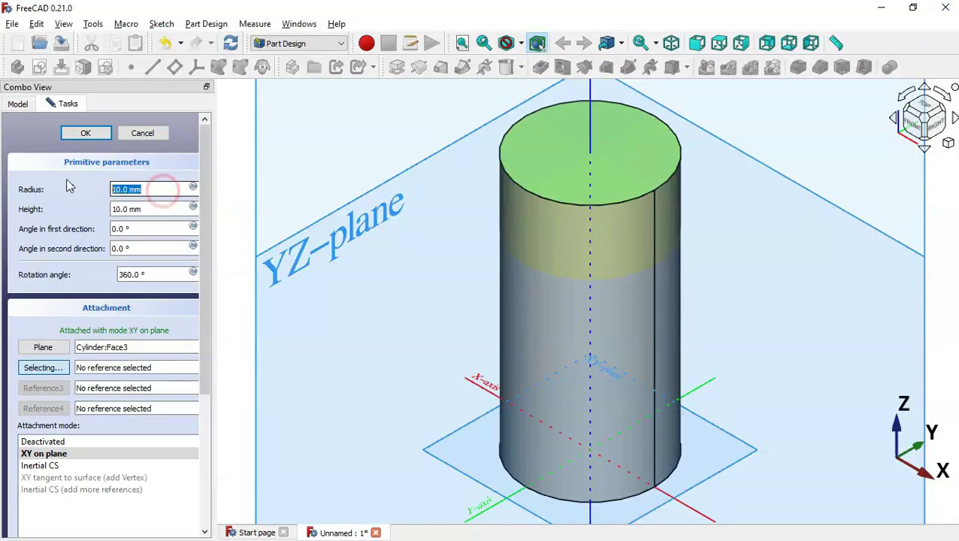
{"action": "type", "text": "15"}
{"action": "triple_click", "coordinate": [150, 207]}
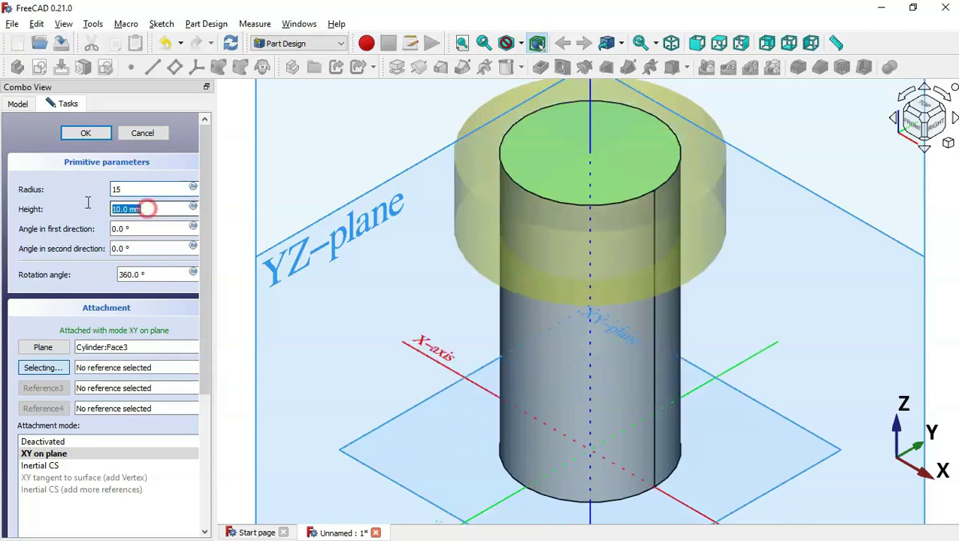
{"action": "type", "text": "18"}
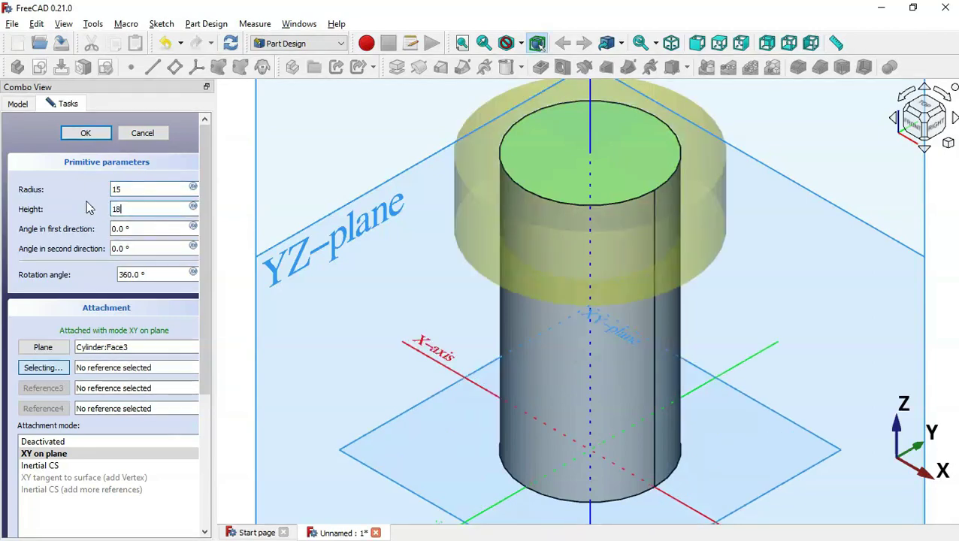
{"action": "left_click", "coordinate": [90, 133]}
{"action": "middle_click_drag", "start_coordinate": [415, 423], "coordinate": [551, 342]}
{"action": "key", "text": "0"}
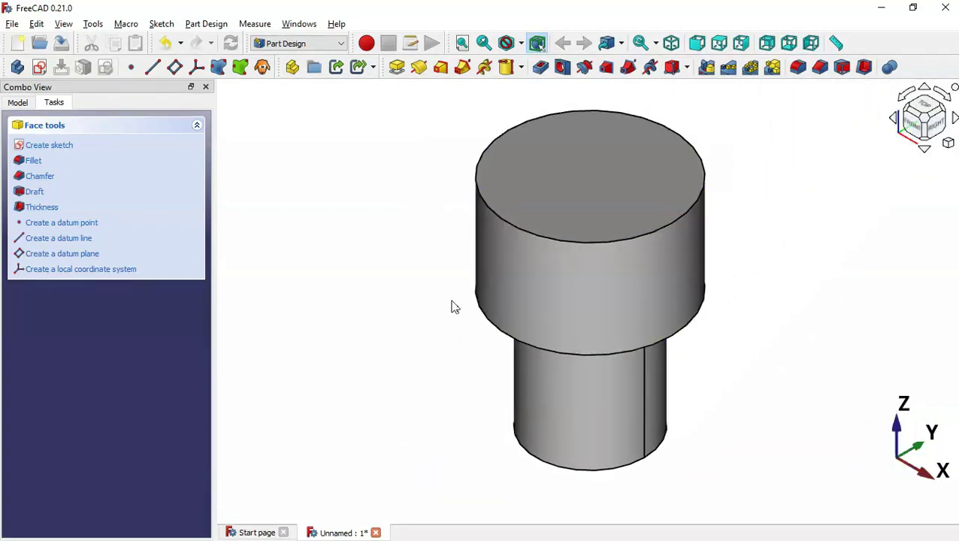
- Check the drawing in 101.pdf and apply a 1 mm fillet to the lower outer edge of the wide head in FreeCAD
{"action": "key", "text": "alt+Tab"}
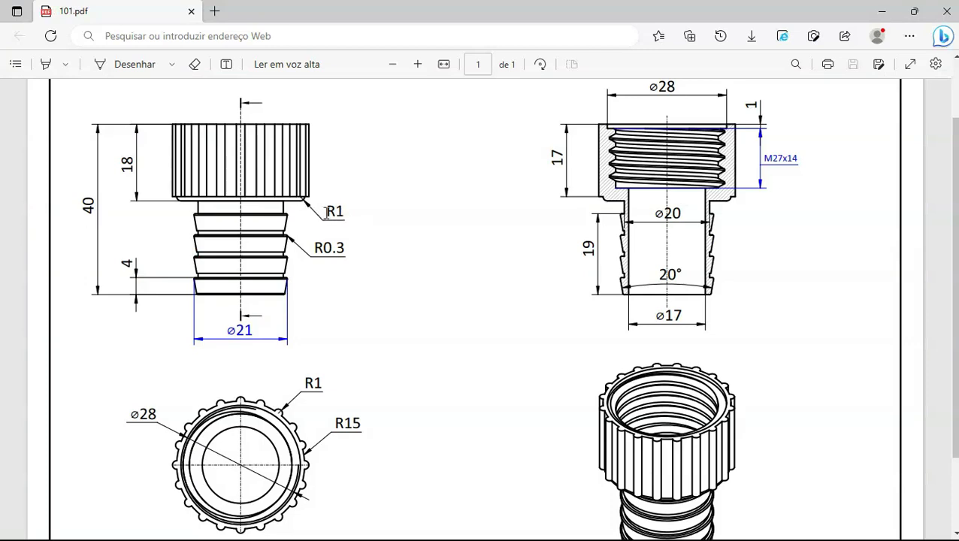
{"action": "key", "text": "alt+Tab"}
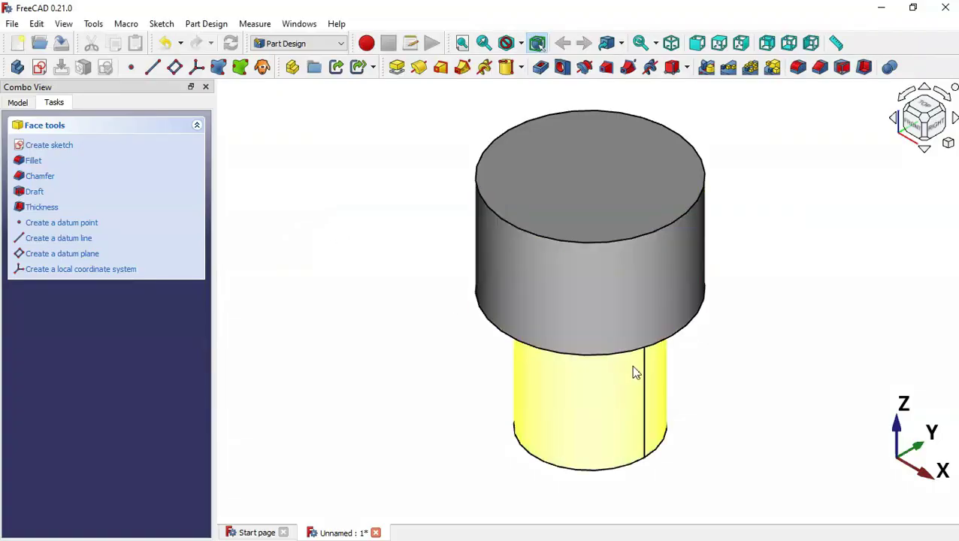
{"action": "left_click", "coordinate": [665, 344]}
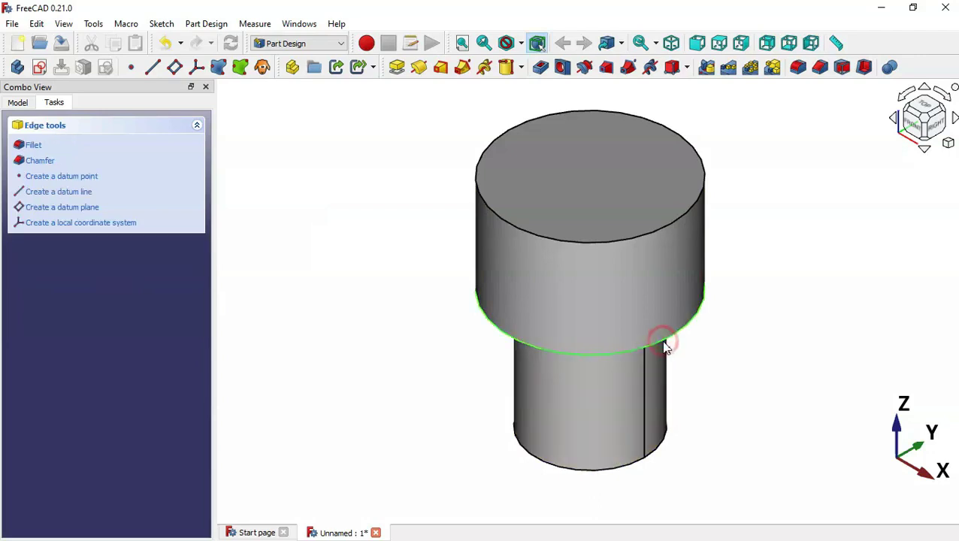
{"action": "left_click", "coordinate": [799, 73]}
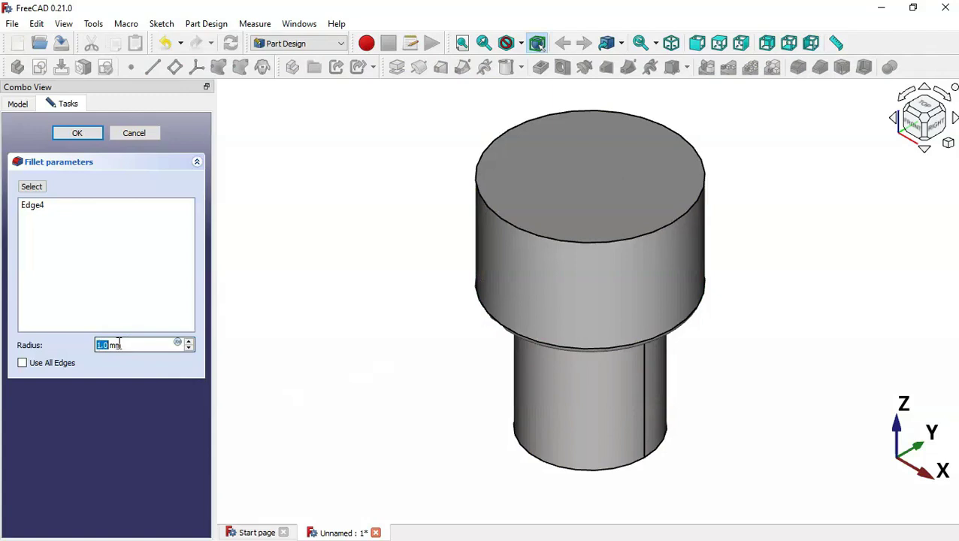
{"action": "middle_click_drag", "start_coordinate": [333, 395], "coordinate": [483, 288]}
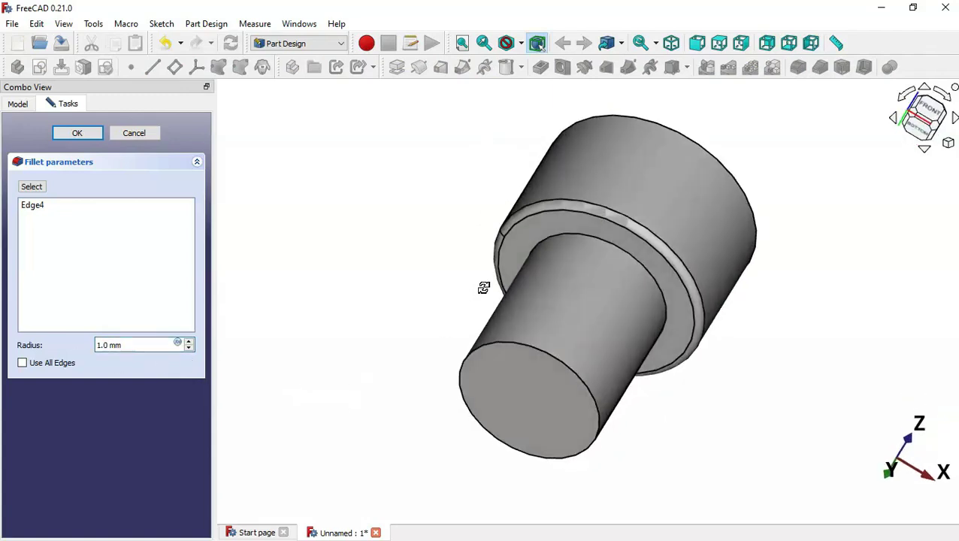
{"action": "left_click", "coordinate": [77, 133]}
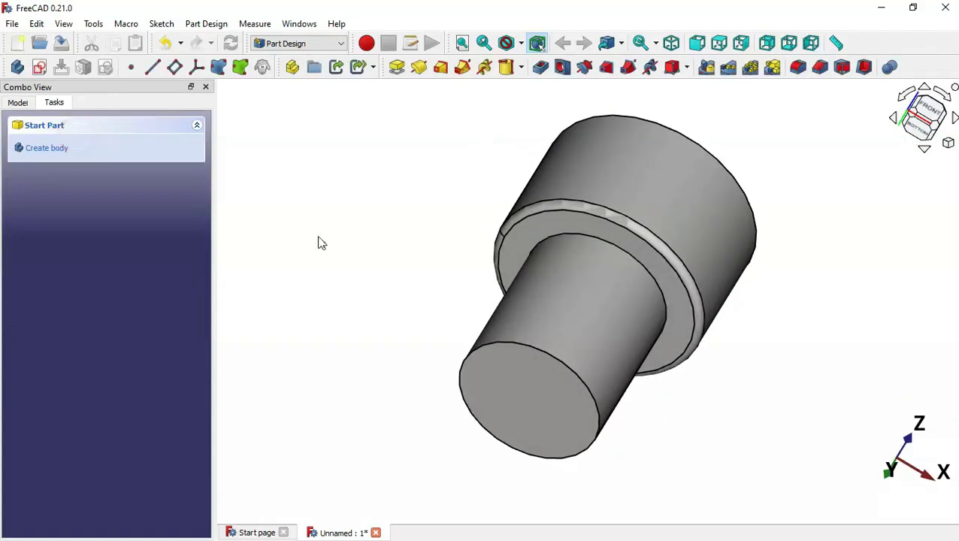
{"action": "key", "text": "0"}
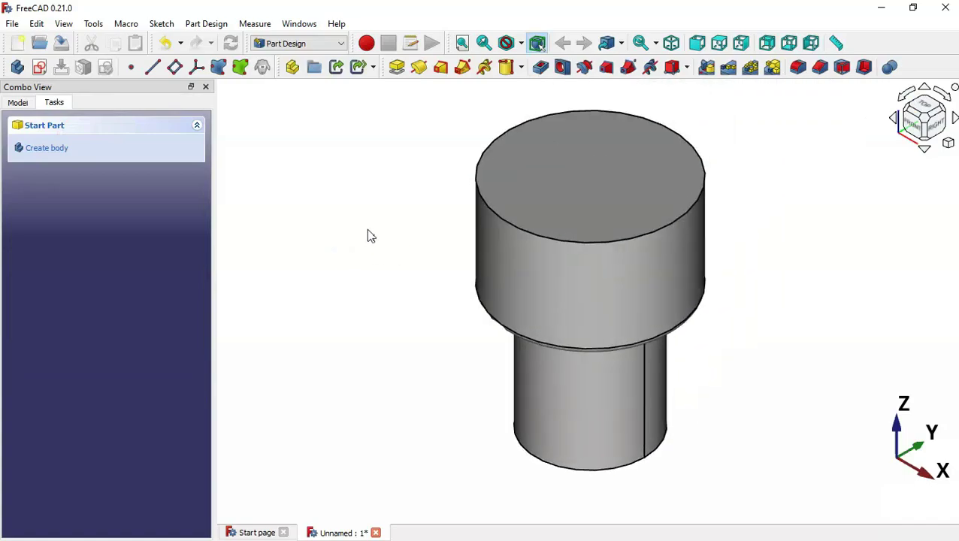
- Consult the 101.pdf drawing and start an additive cylinder in FreeCAD attached to the head's top face, flipped downward into the body
{"action": "key", "text": "alt+Tab"}
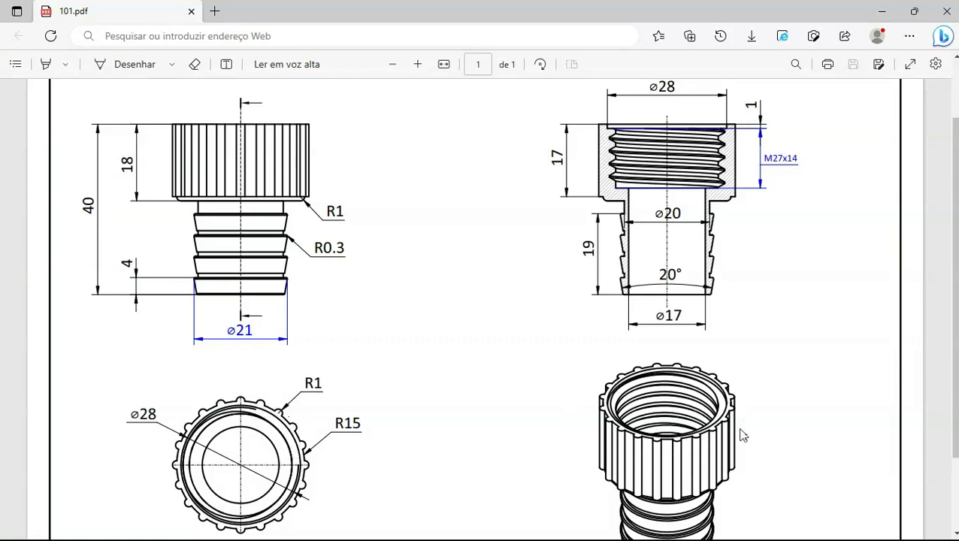
{"action": "key", "text": "alt+Tab"}
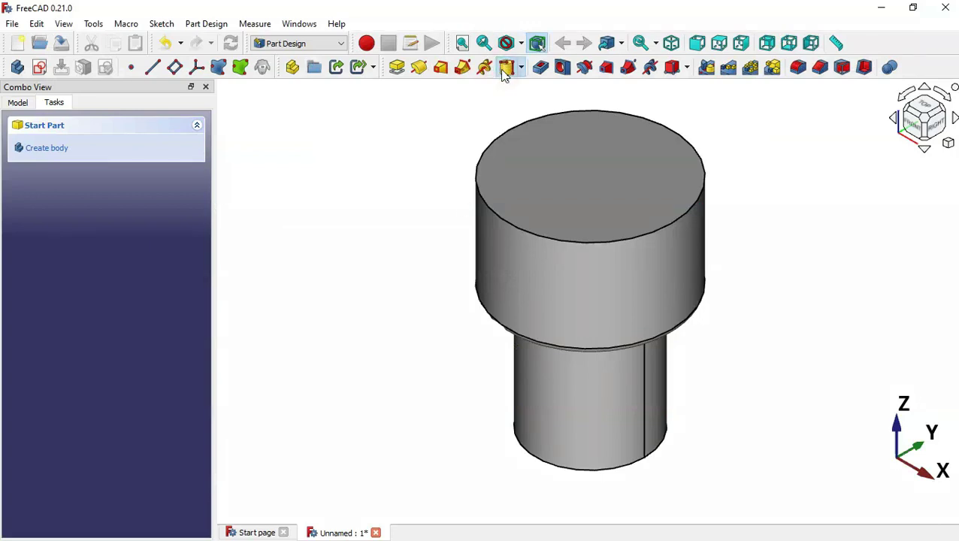
{"action": "left_click", "coordinate": [504, 70]}
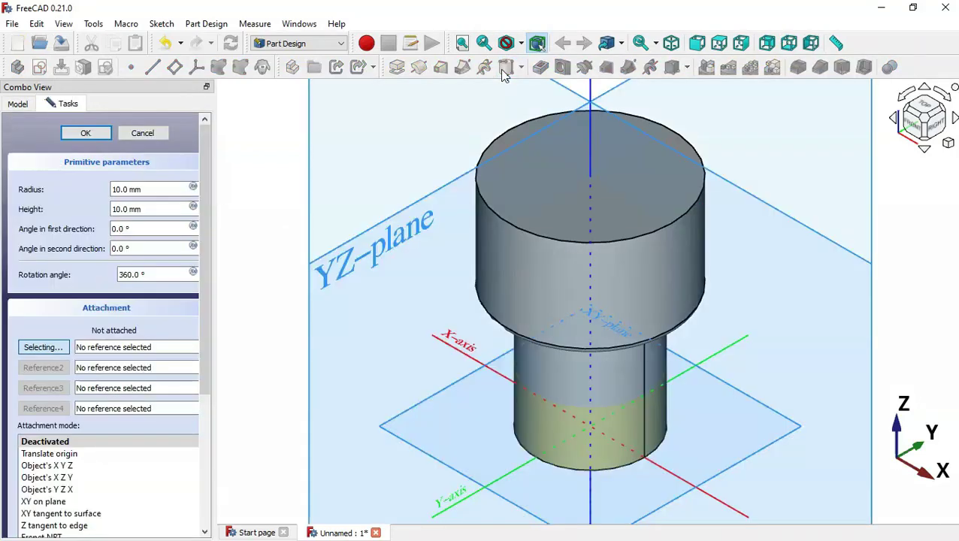
{"action": "left_click", "coordinate": [539, 206]}
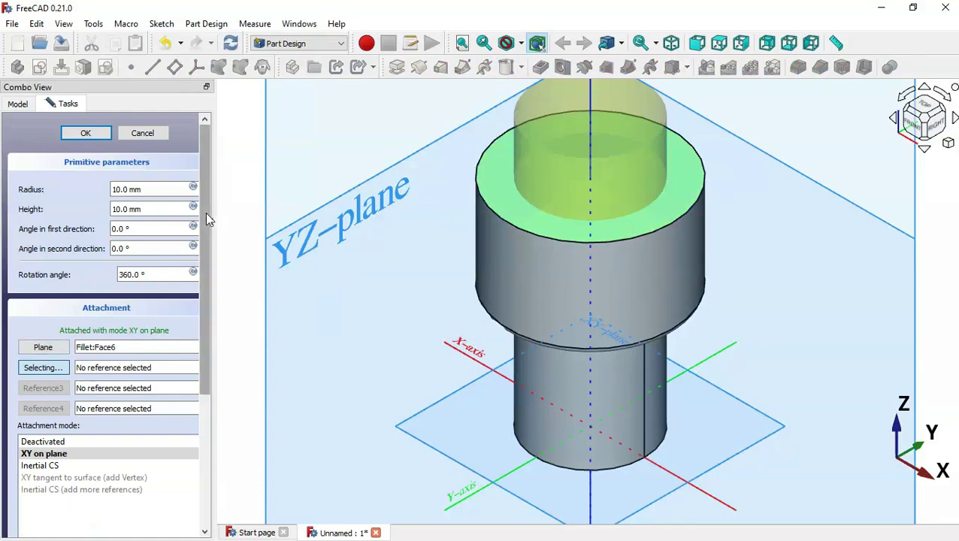
{"action": "left_click_drag", "start_coordinate": [207, 216], "coordinate": [209, 413]}
{"action": "left_click", "coordinate": [59, 517]}
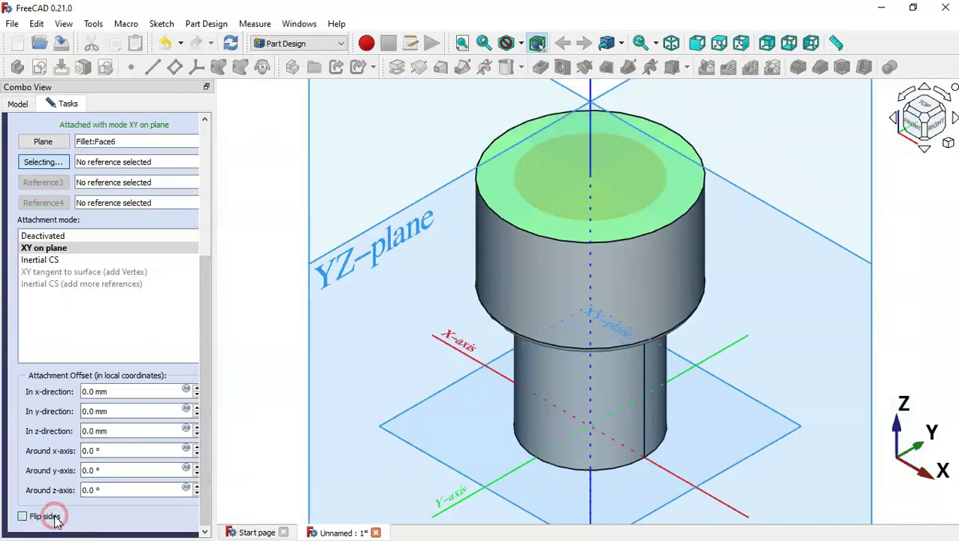
{"action": "left_click_drag", "start_coordinate": [205, 422], "coordinate": [204, 252]}
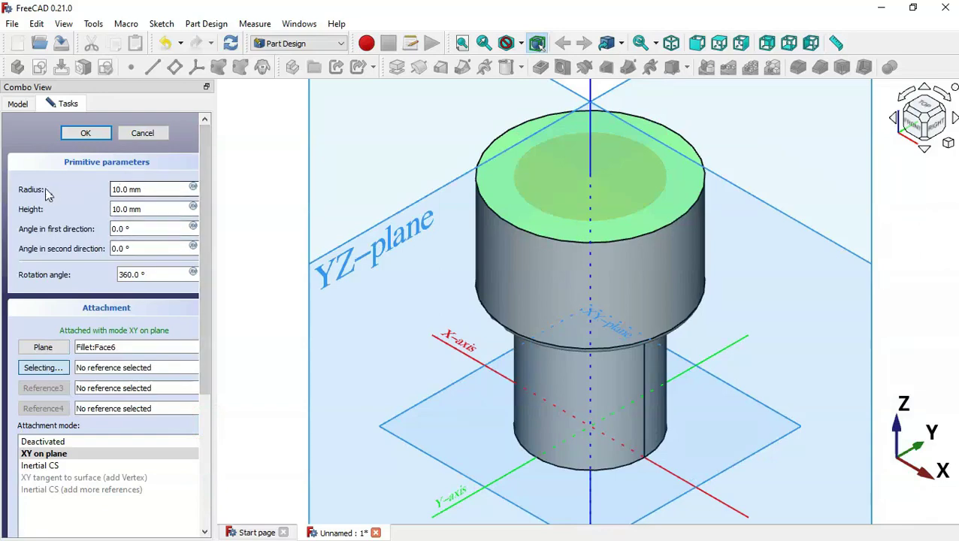
- Check the 101.pdf drawing and set the new cylinder's radius to 1 mm and height to 17 mm in FreeCAD
{"action": "key", "text": "alt+Tab"}
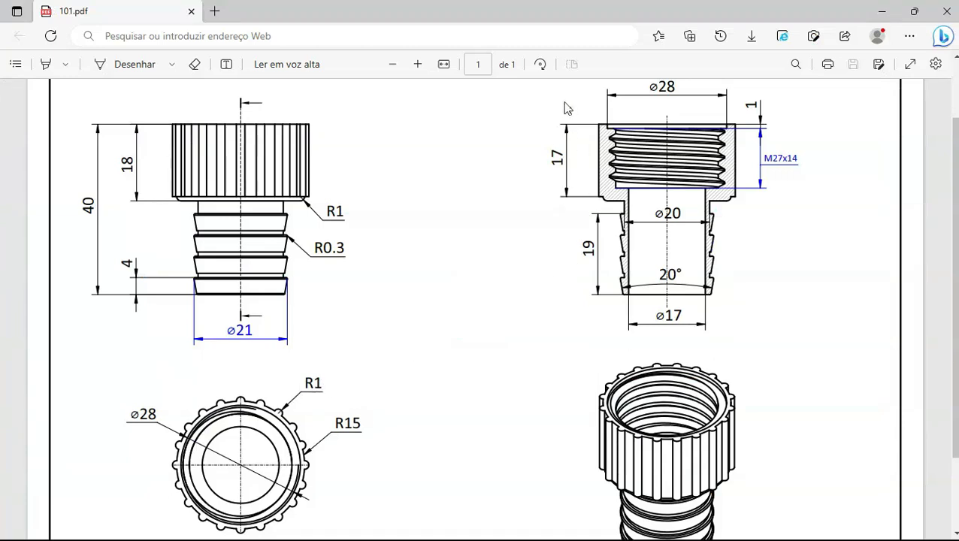
{"action": "key", "text": "alt+Tab"}
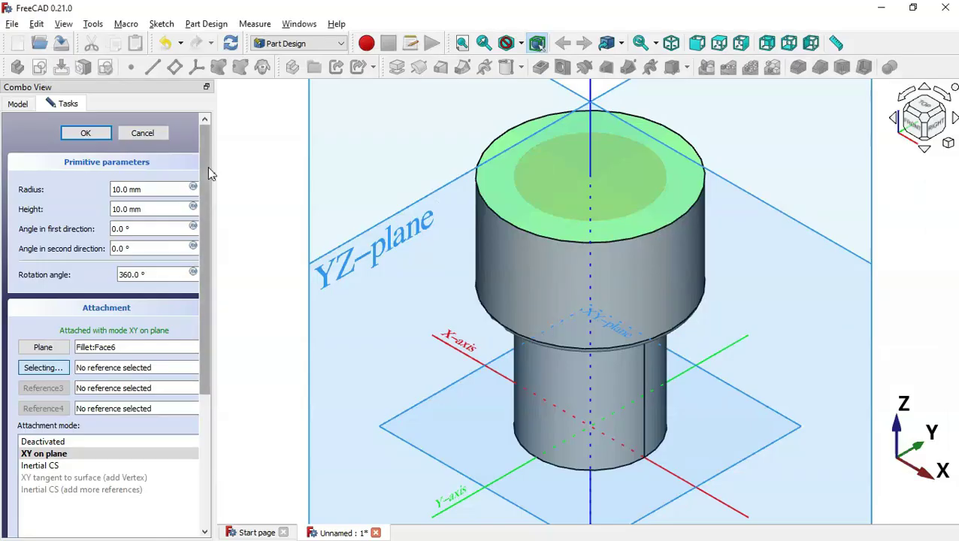
{"action": "double_click", "coordinate": [158, 188]}
{"action": "type", "text": "1"}
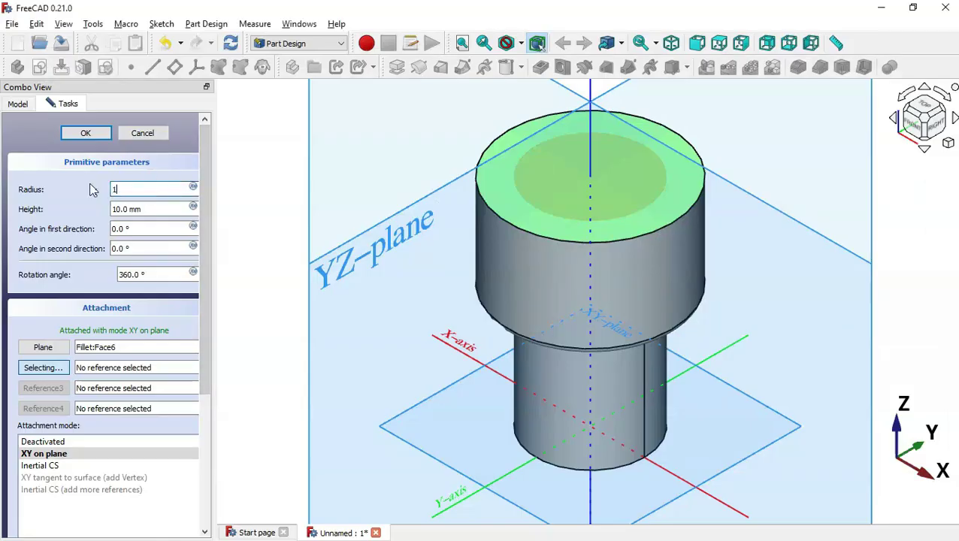
{"action": "double_click", "coordinate": [149, 209]}
{"action": "type", "text": "17"}
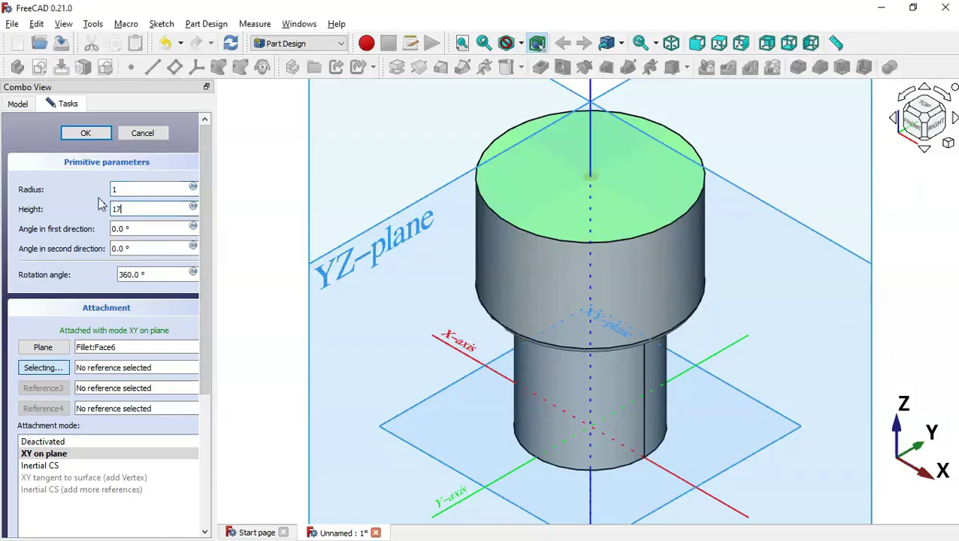
- Consult 101.pdf for the rib's position, offset the cylinder's attachment 15 mm in the y-direction in FreeCAD, and create it
{"action": "left_click_drag", "start_coordinate": [206, 215], "coordinate": [204, 174]}
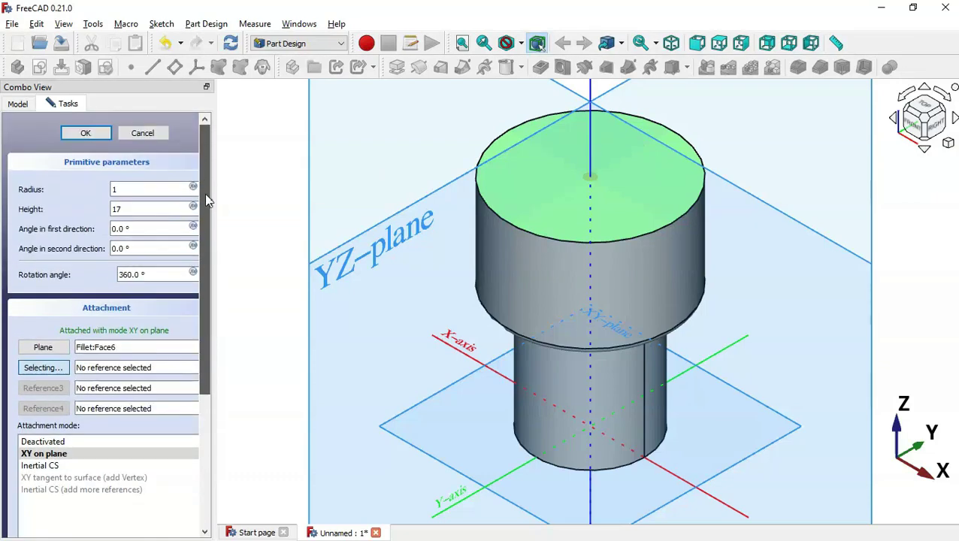
{"action": "left_click_drag", "start_coordinate": [208, 214], "coordinate": [216, 278]}
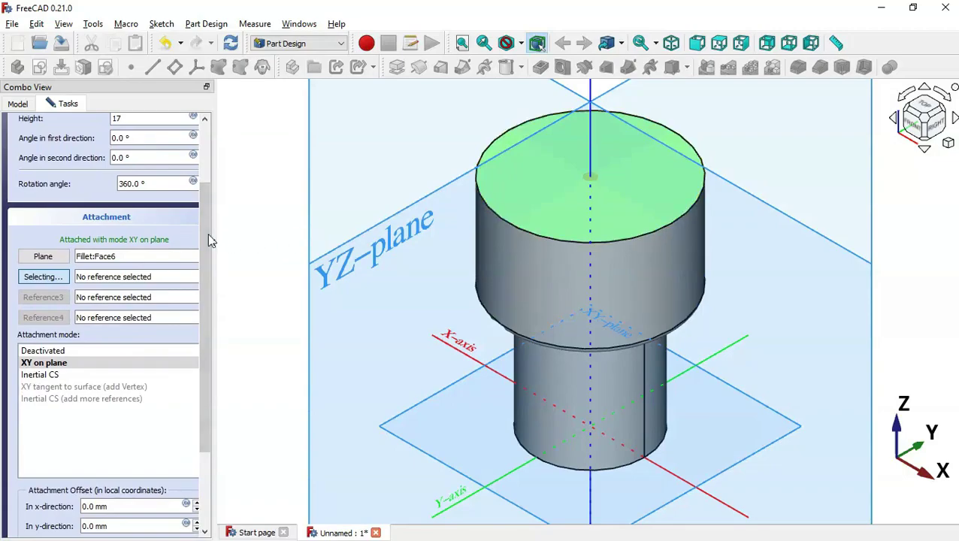
{"action": "left_click_drag", "start_coordinate": [206, 231], "coordinate": [209, 328]}
{"action": "key", "text": "alt+Tab"}
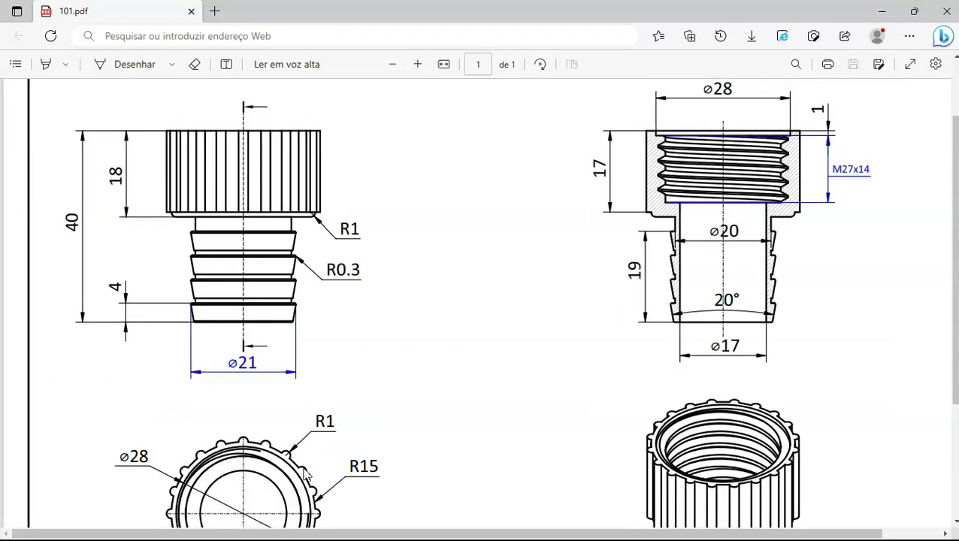
{"action": "scroll", "coordinate": [306, 470], "scroll_direction": "up", "scroll_amount": 1, "text": "ctrl"}
{"action": "scroll", "coordinate": [306, 474], "scroll_direction": "down", "scroll_amount": 2}
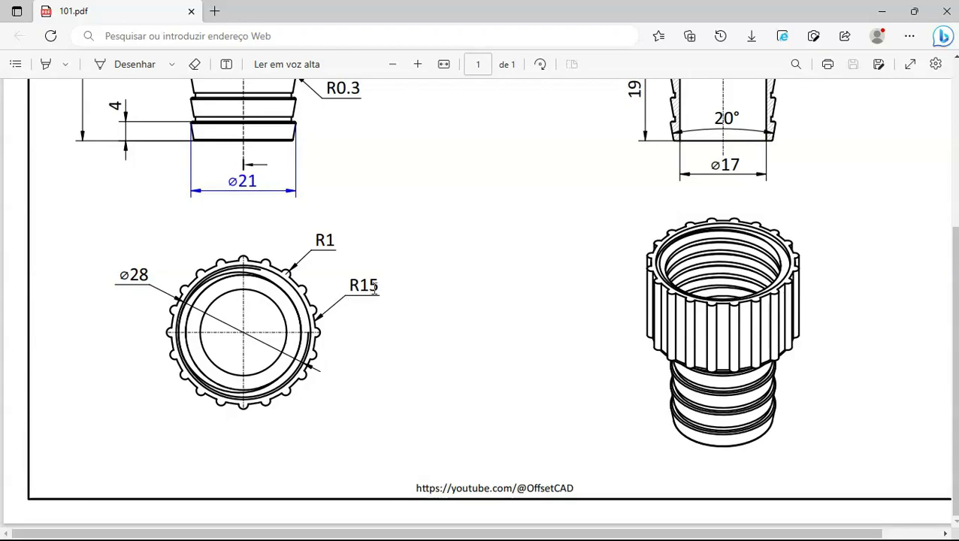
{"action": "key", "text": "alt+Tab"}
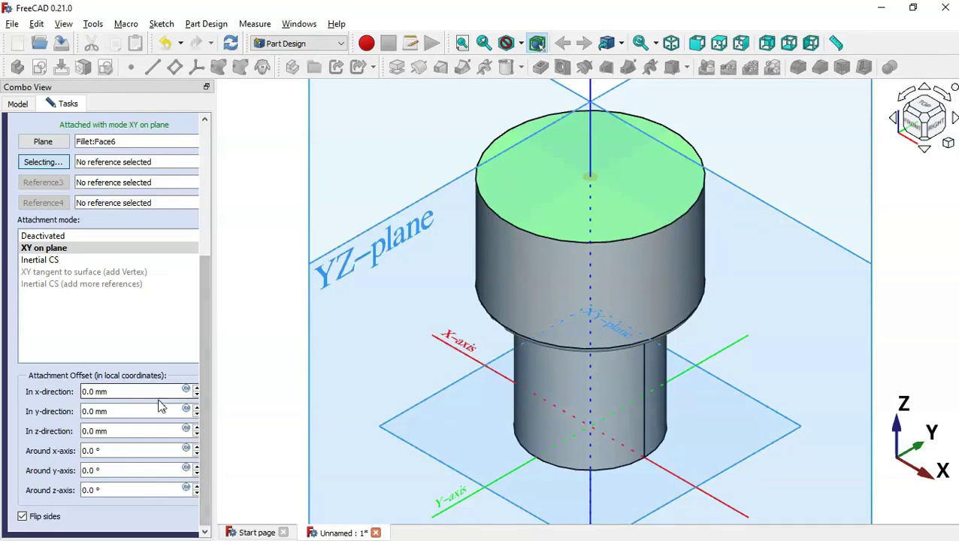
{"action": "left_click_drag", "start_coordinate": [122, 411], "coordinate": [30, 417]}
{"action": "type", "text": "15"}
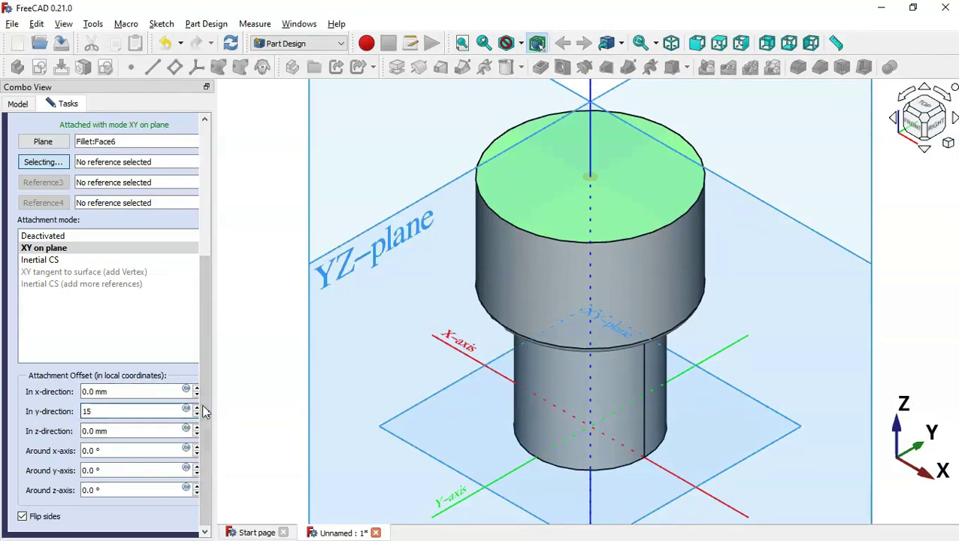
{"action": "left_click_drag", "start_coordinate": [202, 406], "coordinate": [206, 311]}
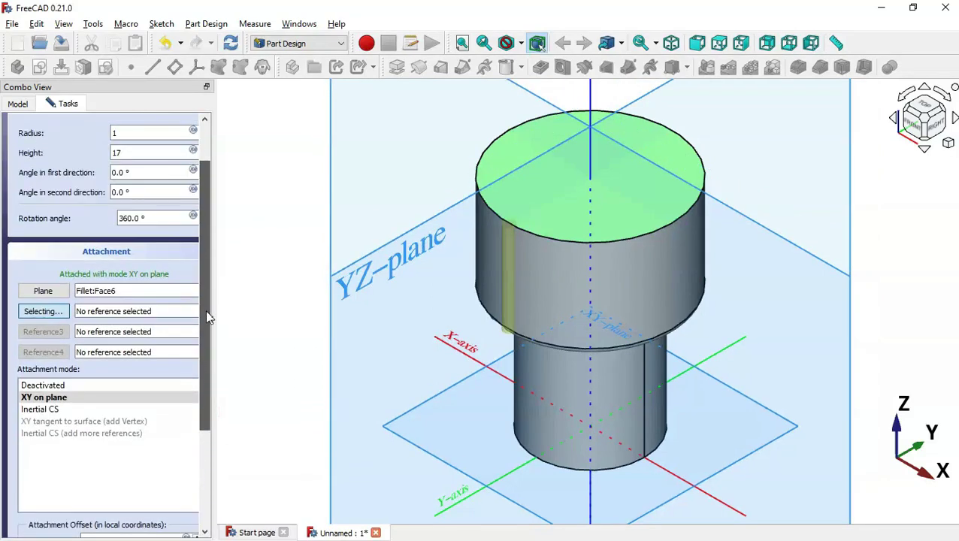
{"action": "left_click", "coordinate": [533, 219]}
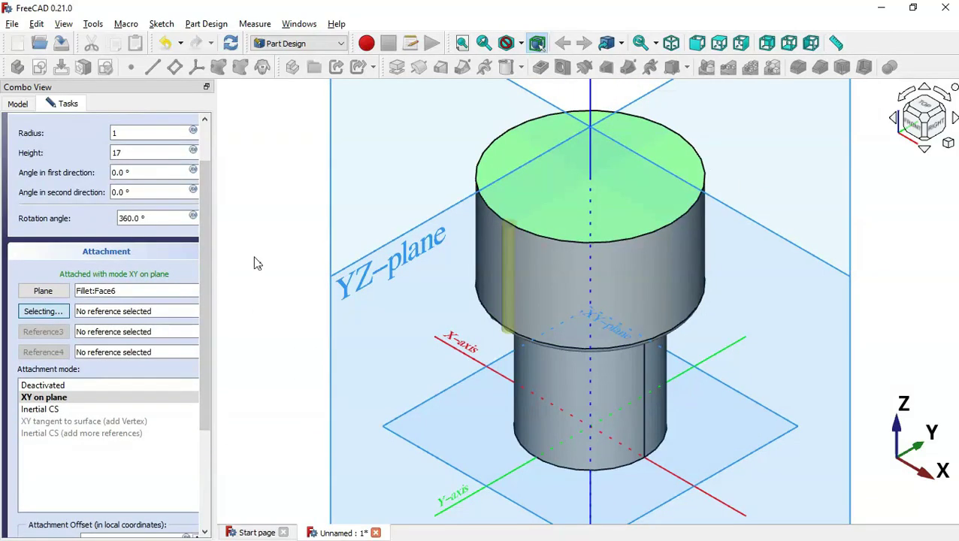
{"action": "left_click_drag", "start_coordinate": [208, 259], "coordinate": [202, 211]}
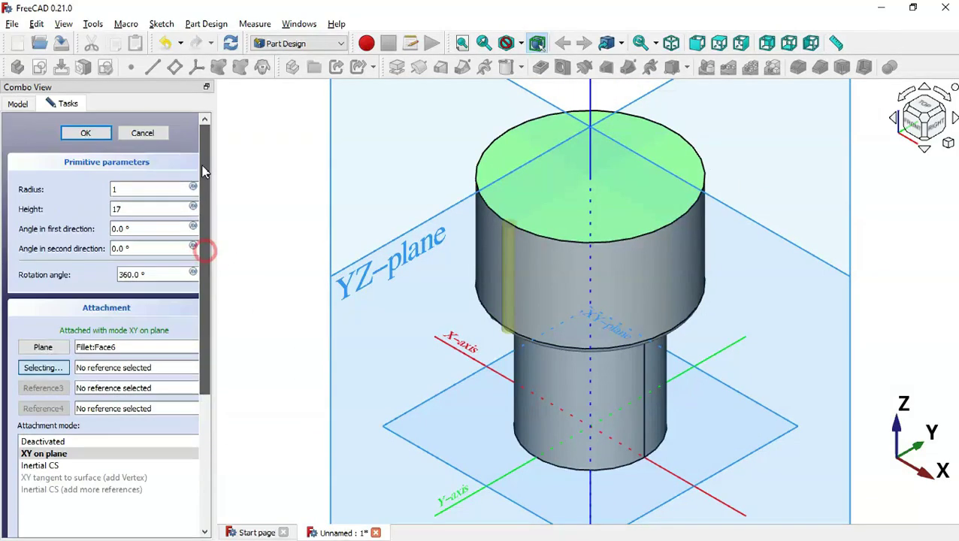
{"action": "left_click", "coordinate": [75, 135]}
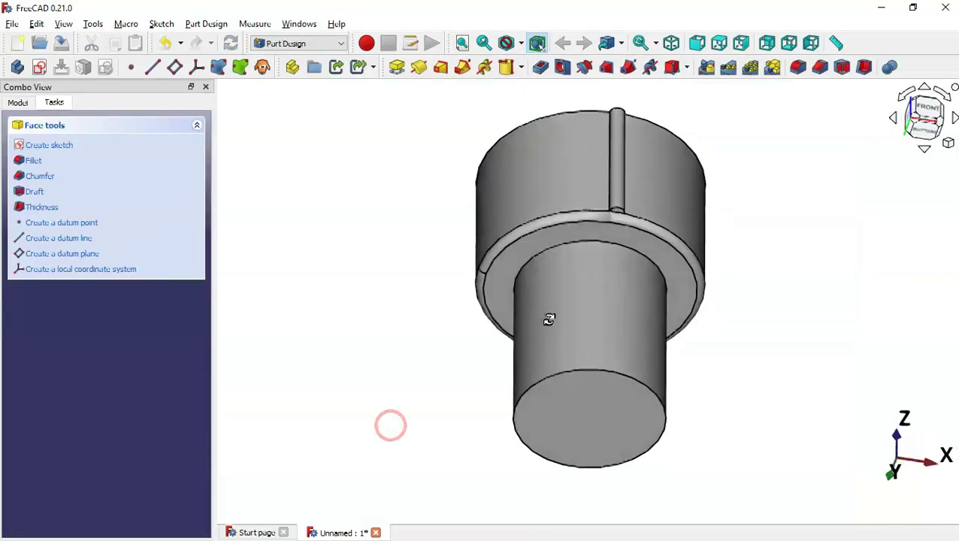
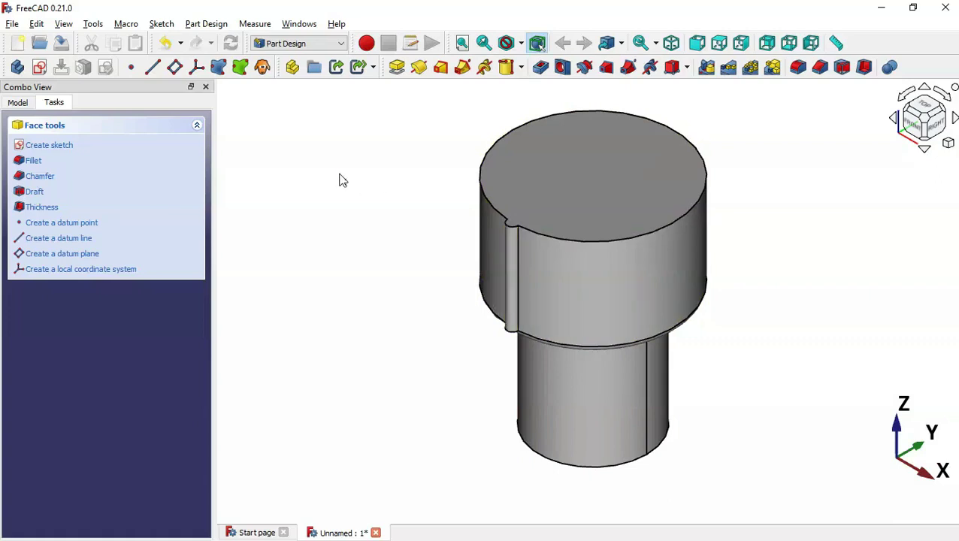
- Polar-pattern the rib cylinder around the base Z axis over 360° with 20 occurrences in FreeCAD, checking the rib layout in 101.pdf
{"action": "left_click", "coordinate": [339, 172]}
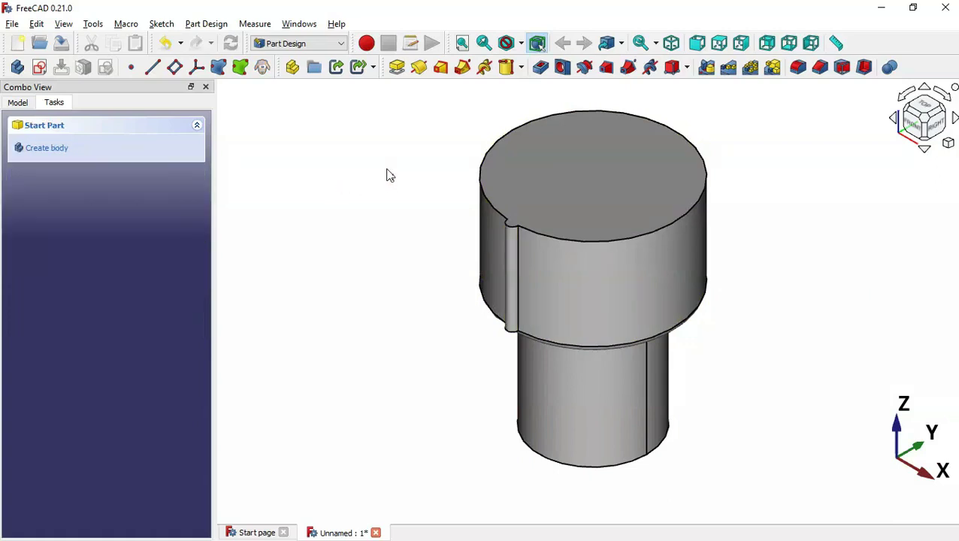
{"action": "left_click", "coordinate": [23, 101]}
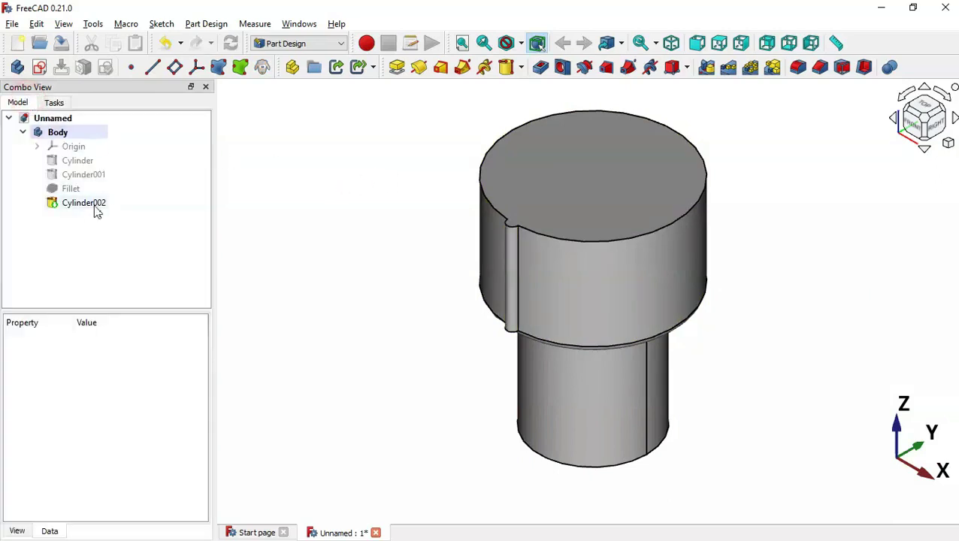
{"action": "left_click", "coordinate": [96, 207]}
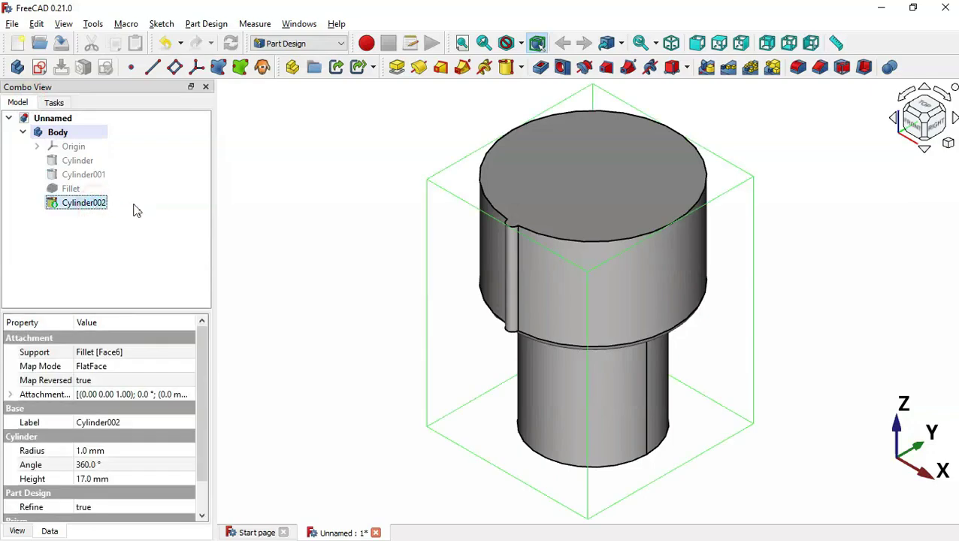
{"action": "key", "text": "alt+Tab"}
{"action": "key", "text": "alt+Tab"}
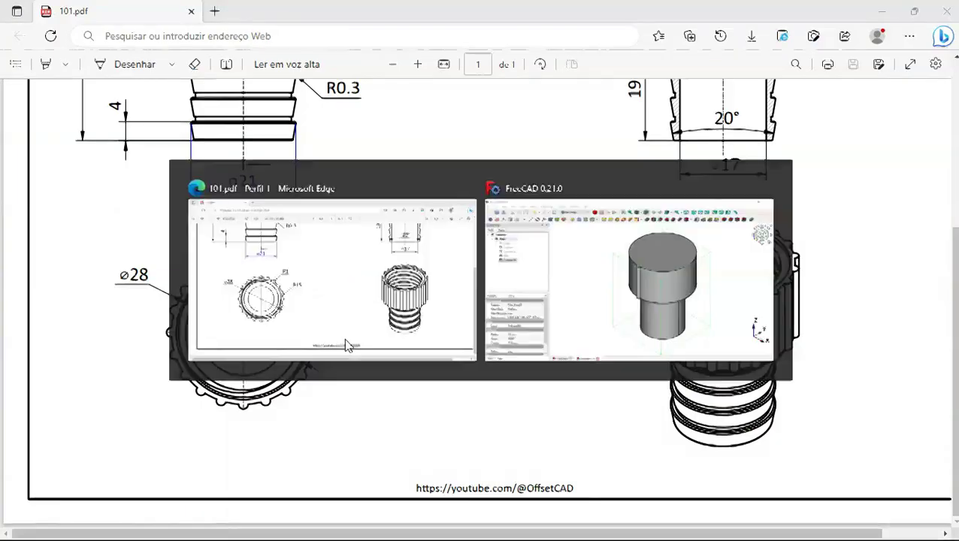
{"action": "key", "text": "alt+Tab"}
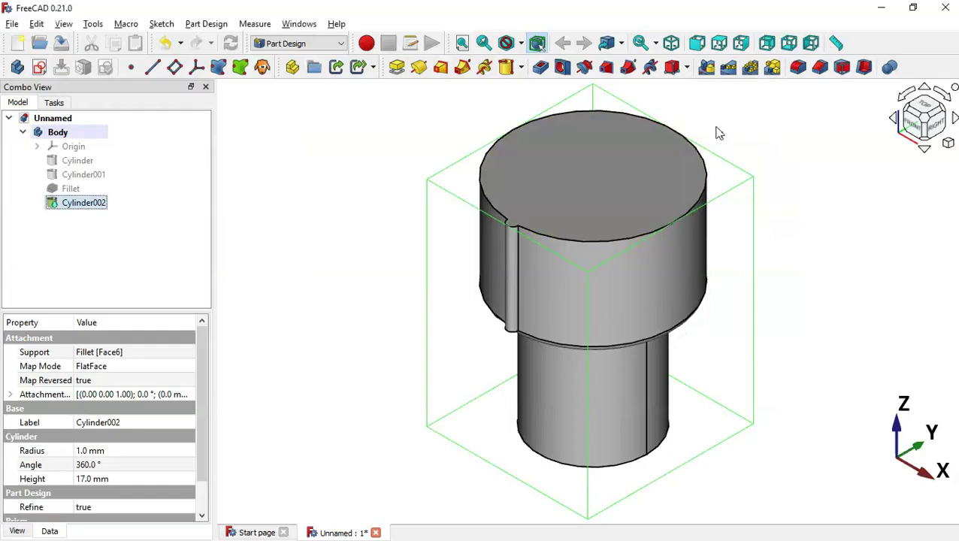
{"action": "left_click", "coordinate": [754, 74]}
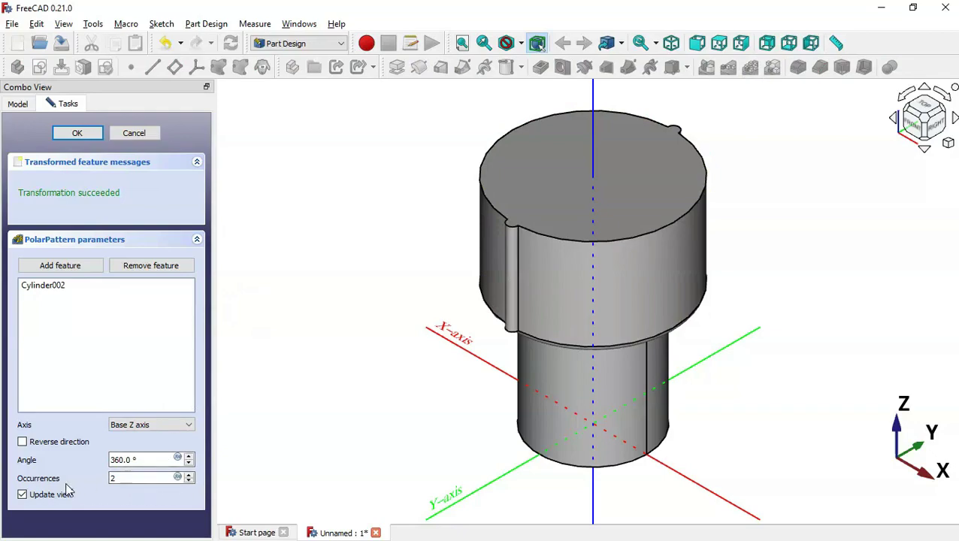
{"action": "key", "text": "alt+Tab"}
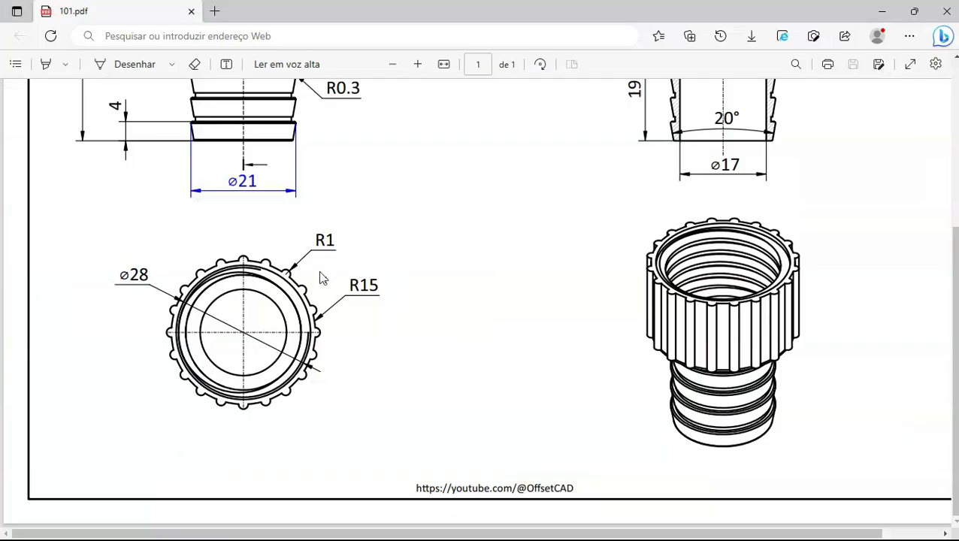
{"action": "key", "text": "alt+Tab"}
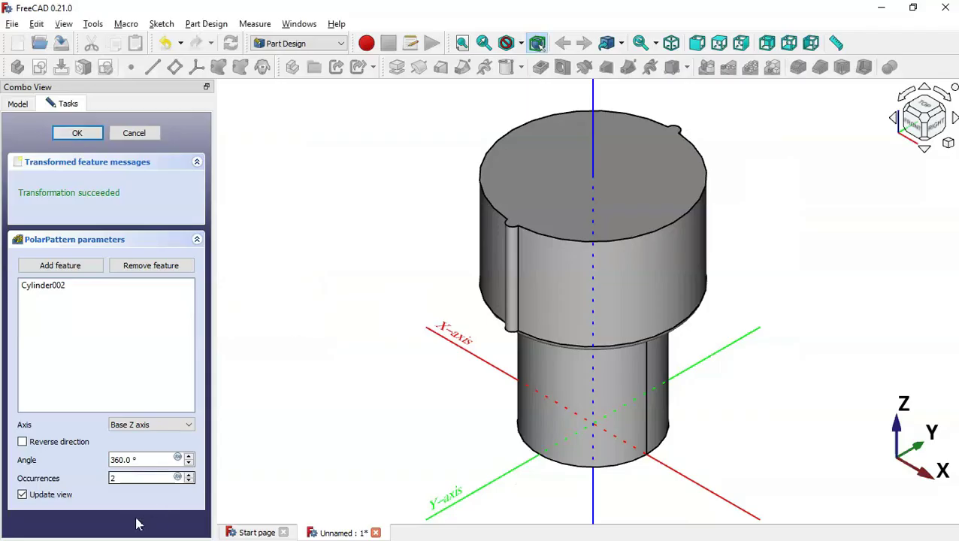
{"action": "double_click", "coordinate": [132, 479]}
{"action": "type", "text": "20"}
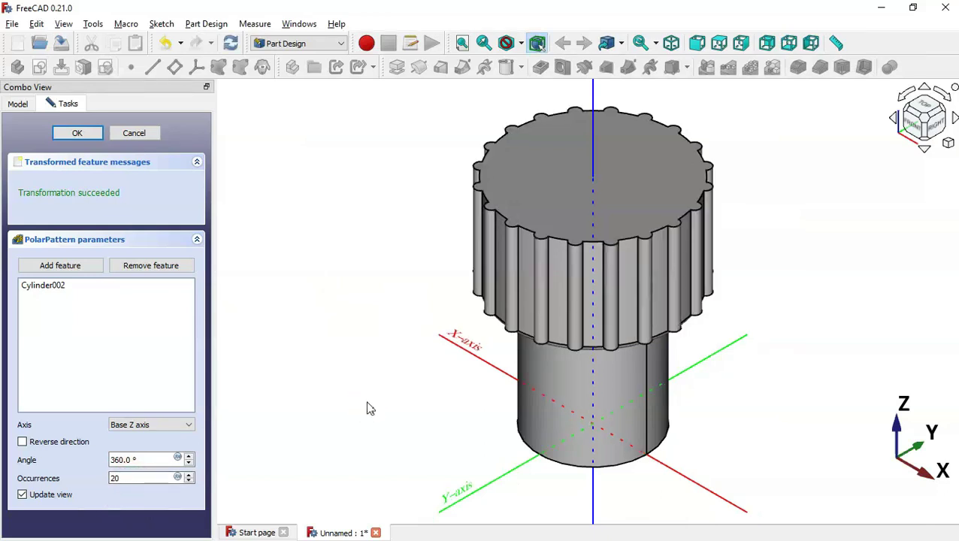
{"action": "left_click", "coordinate": [77, 133]}
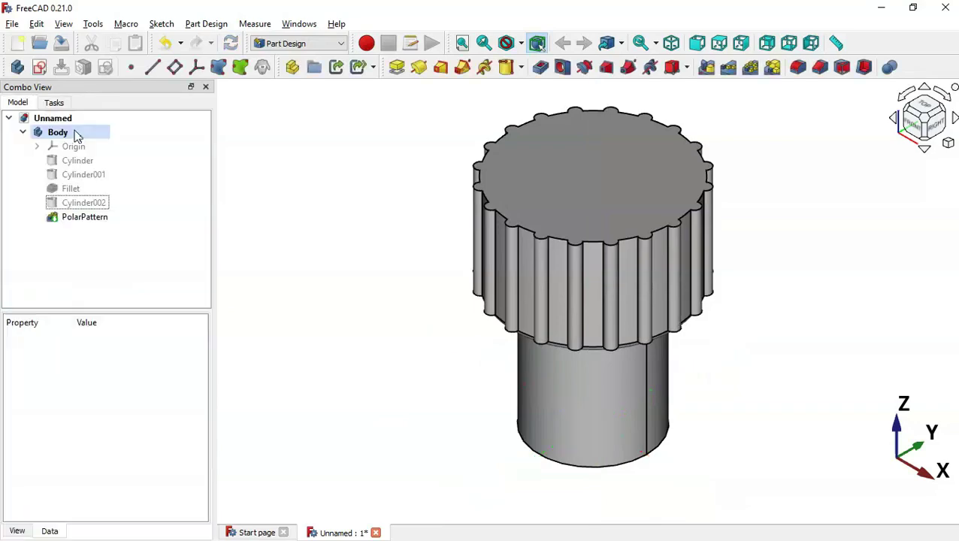
{"action": "middle_click_drag", "start_coordinate": [358, 365], "coordinate": [440, 413]}
{"action": "key", "text": "0"}
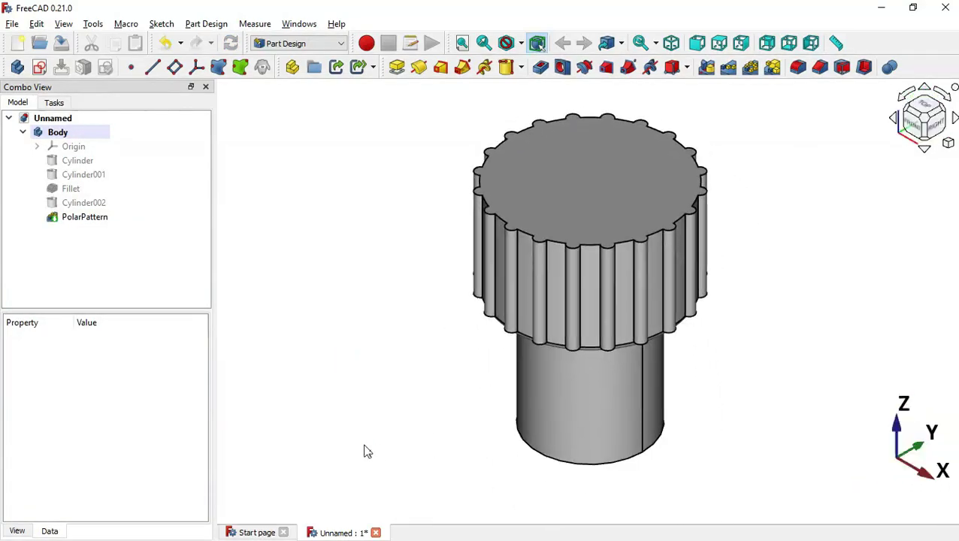
{"action": "left_click", "coordinate": [366, 450]}
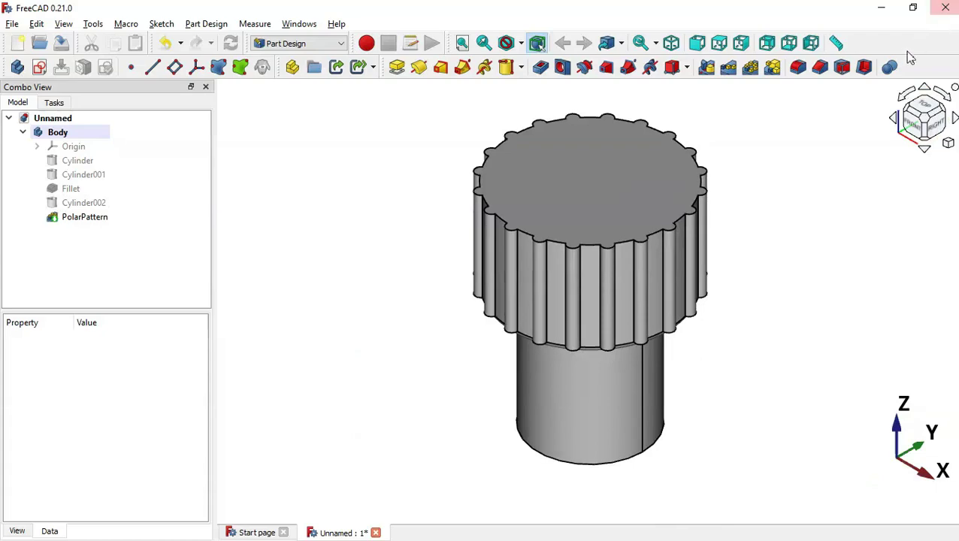
{"action": "middle_click_drag", "start_coordinate": [495, 443], "coordinate": [545, 357]}
- Consult the hose barb dimensions in 101.pdf and start an additive cylinder in FreeCAD attached to the XY plane
{"action": "key", "text": "alt+Tab"}
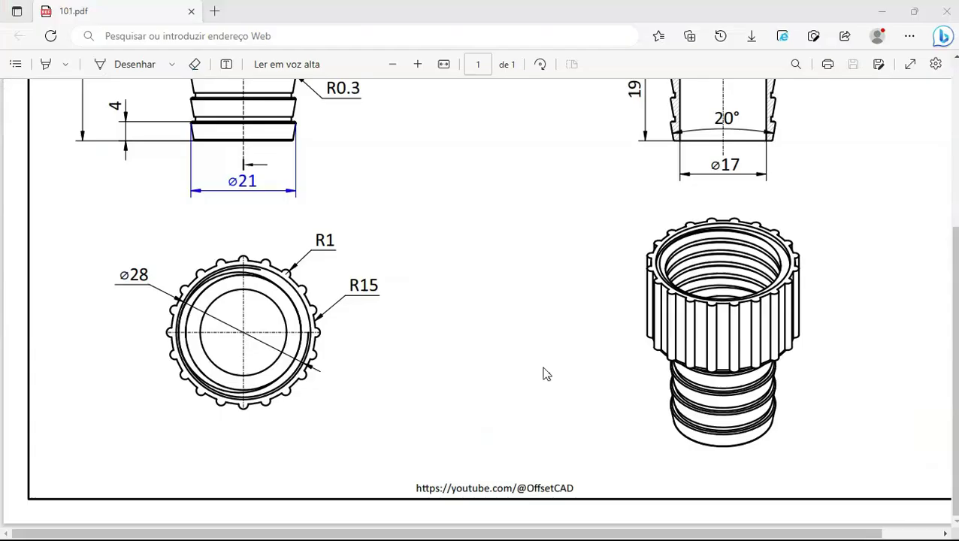
{"action": "scroll", "coordinate": [368, 323], "scroll_direction": "up", "scroll_amount": 3}
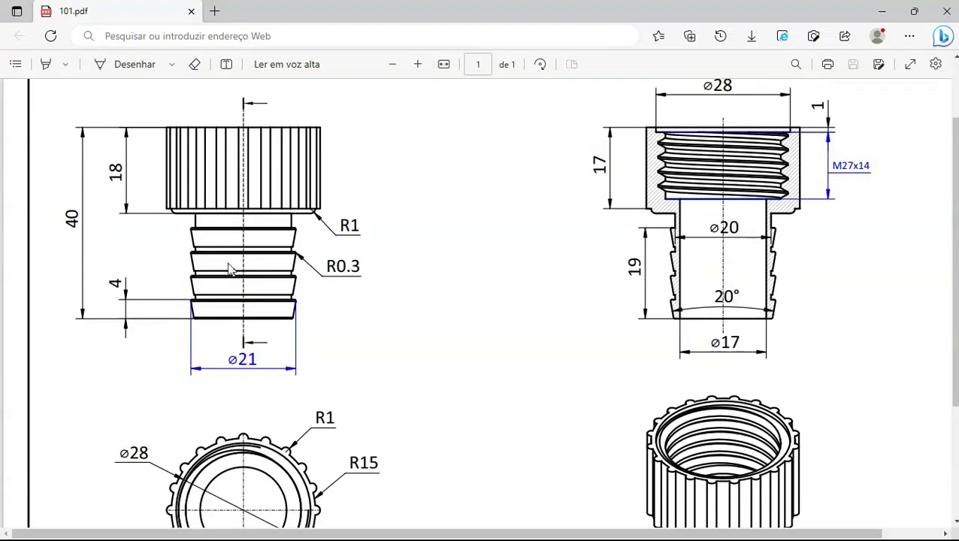
{"action": "key", "text": "alt+Tab"}
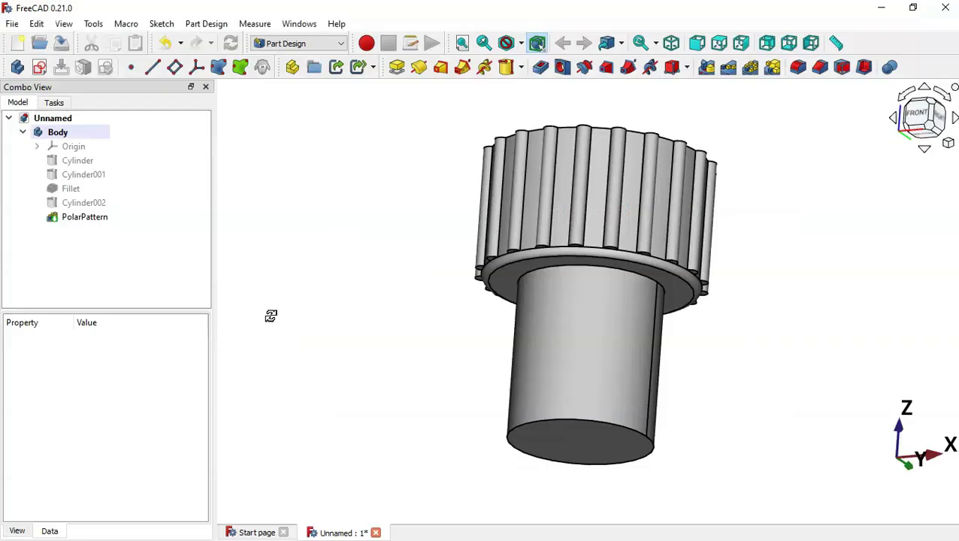
{"action": "left_click", "coordinate": [506, 67]}
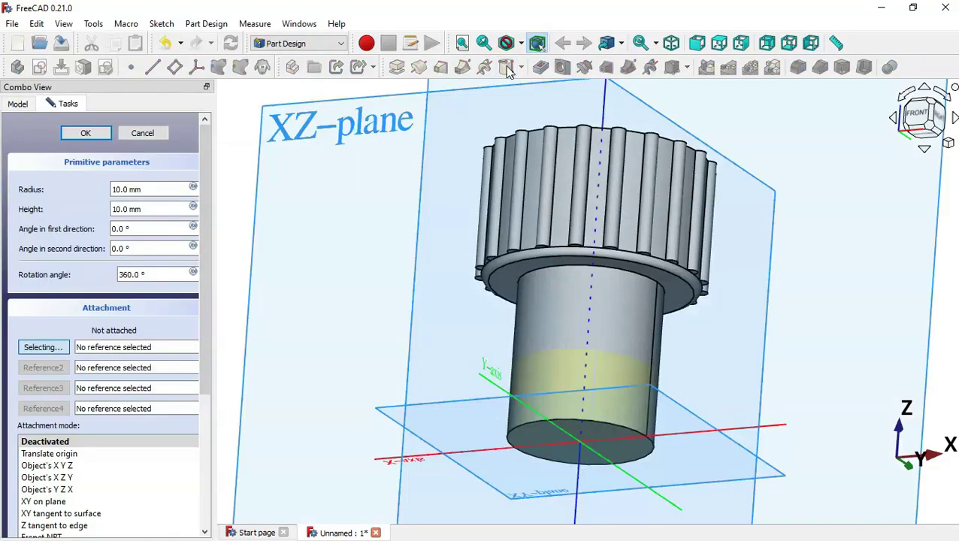
{"action": "key", "text": "0"}
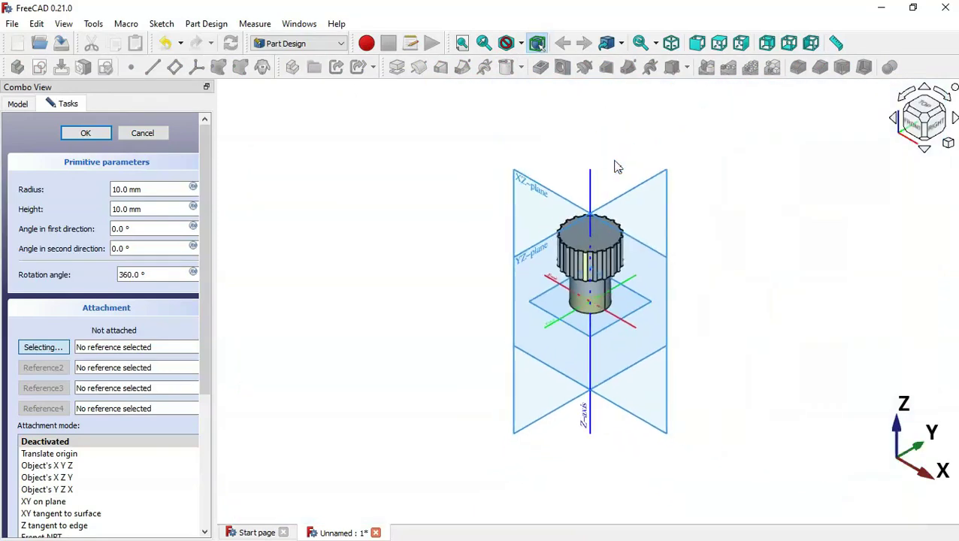
{"action": "left_click", "coordinate": [650, 306]}
{"action": "scroll", "coordinate": [521, 240], "scroll_direction": "up", "scroll_amount": 5}
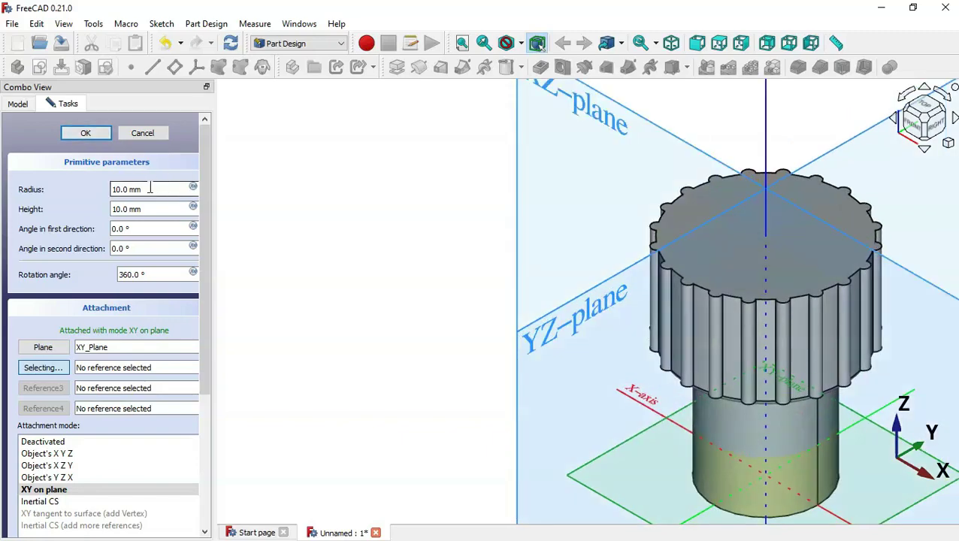
- Check the barb diameter in 101.pdf and set the new cylinder's radius to 21/2 in FreeCAD
{"action": "key", "text": "alt+Tab"}
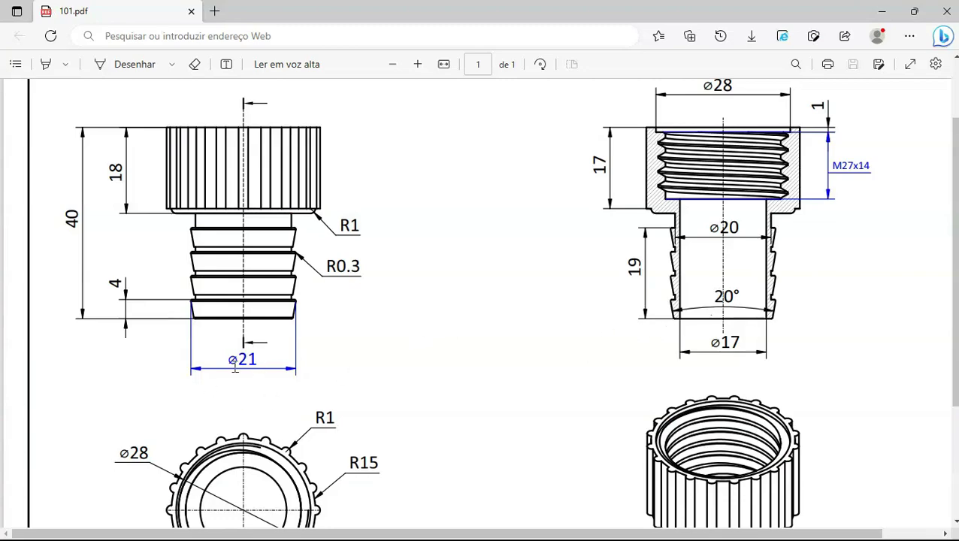
{"action": "key", "text": "alt+Tab"}
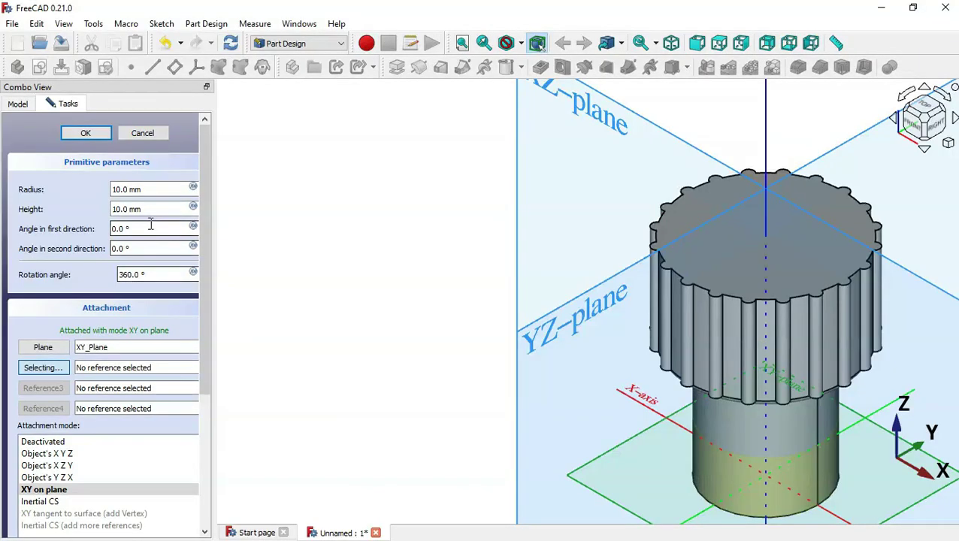
{"action": "triple_click", "coordinate": [152, 190]}
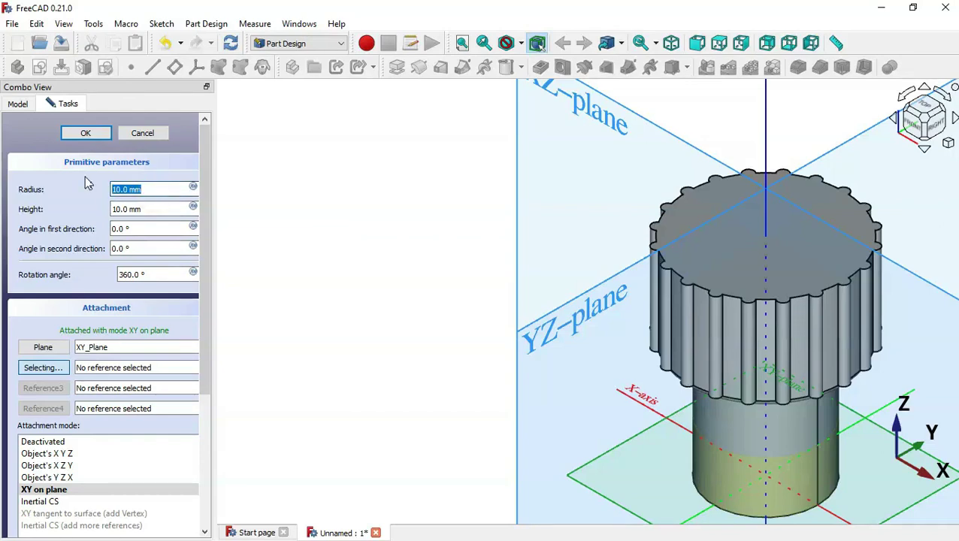
{"action": "type", "text": "21/"}
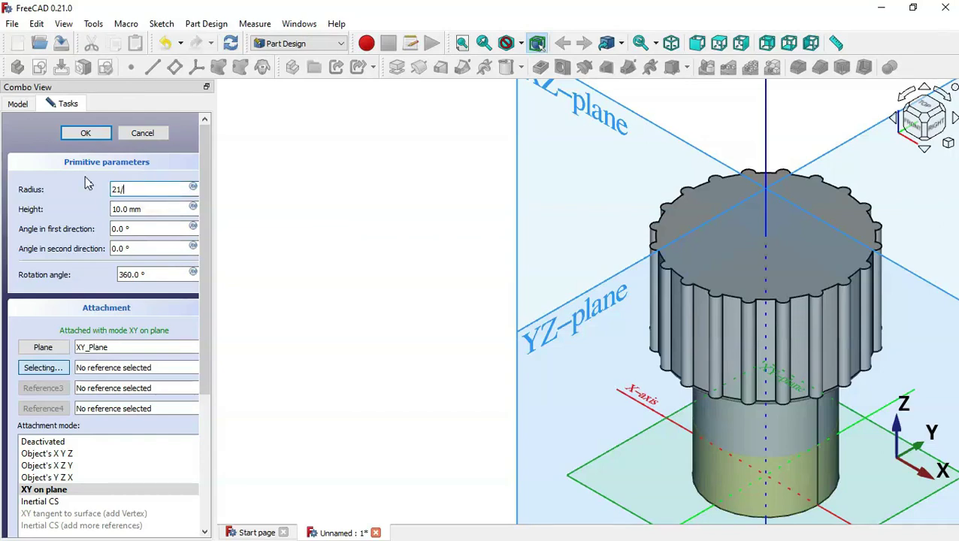
{"action": "type", "text": "2"}
- Check the barb height in 101.pdf, set the cylinder's height to 4 mm in FreeCAD, and create it
{"action": "left_click", "coordinate": [155, 209]}
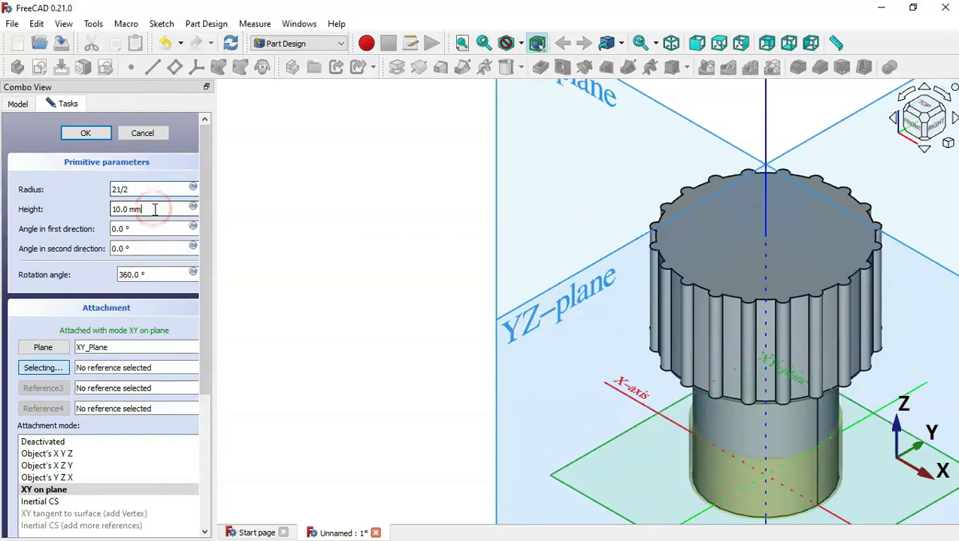
{"action": "key", "text": "alt+Tab"}
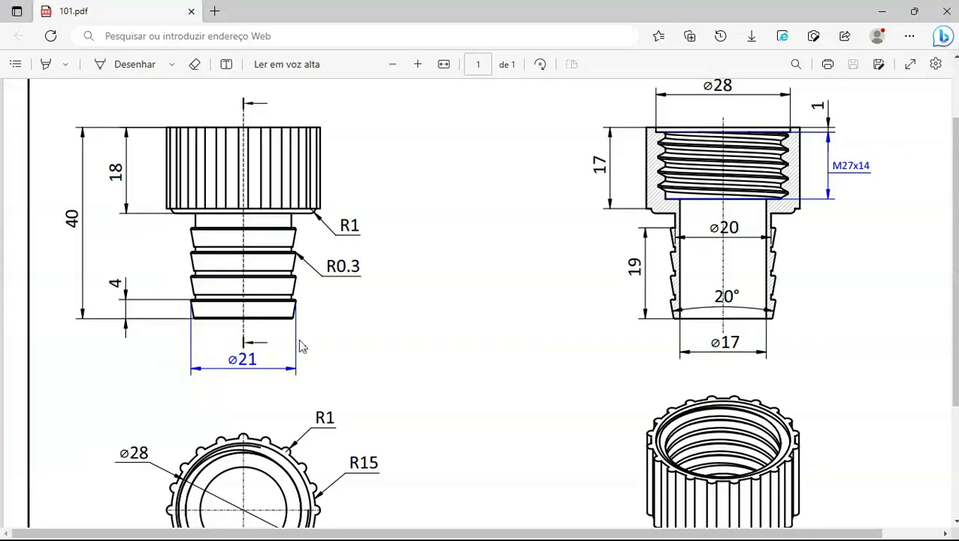
{"action": "key", "text": "alt+Tab"}
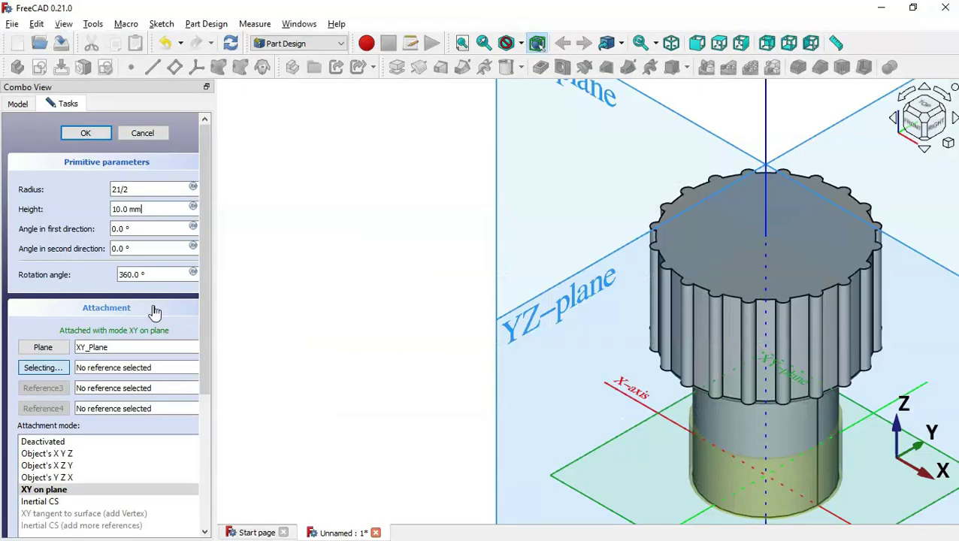
{"action": "triple_click", "coordinate": [149, 211]}
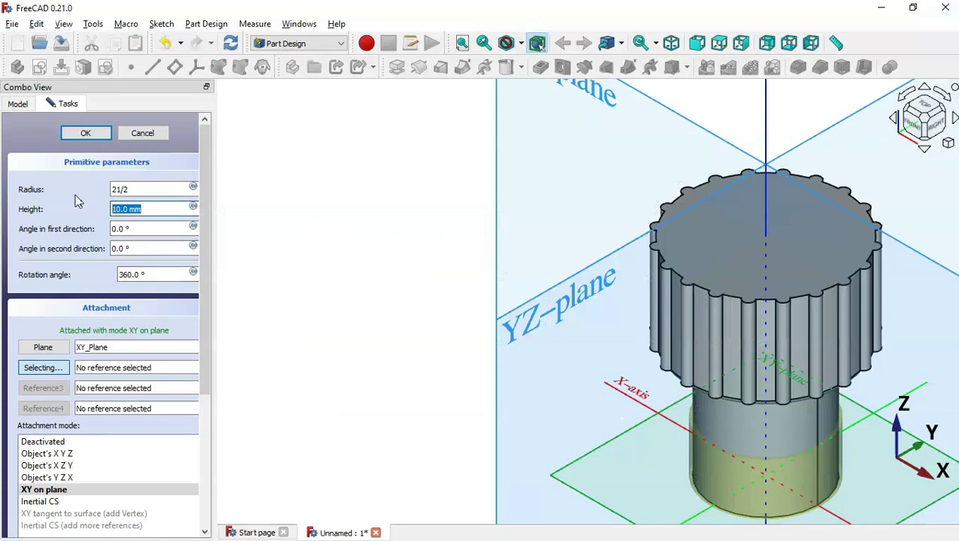
{"action": "type", "text": "4"}
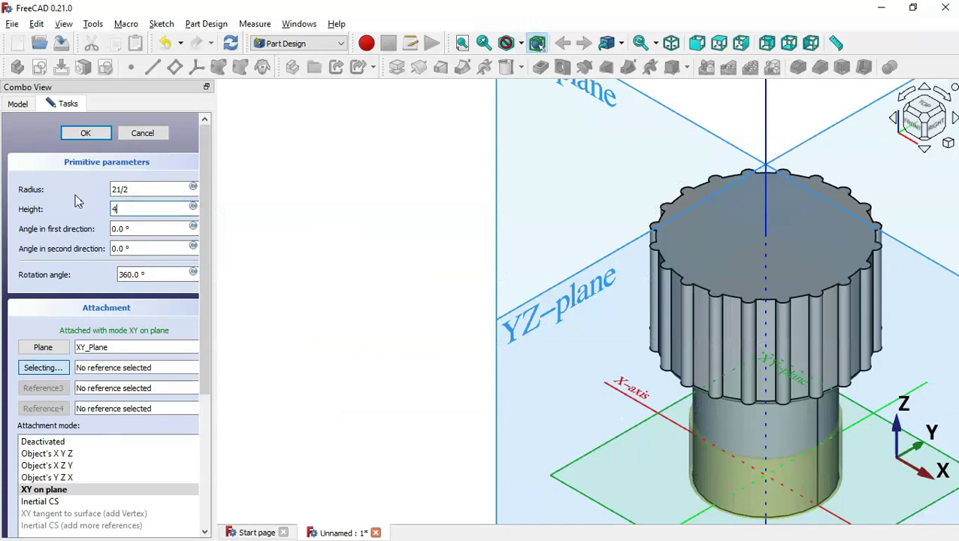
{"action": "left_click", "coordinate": [87, 134]}
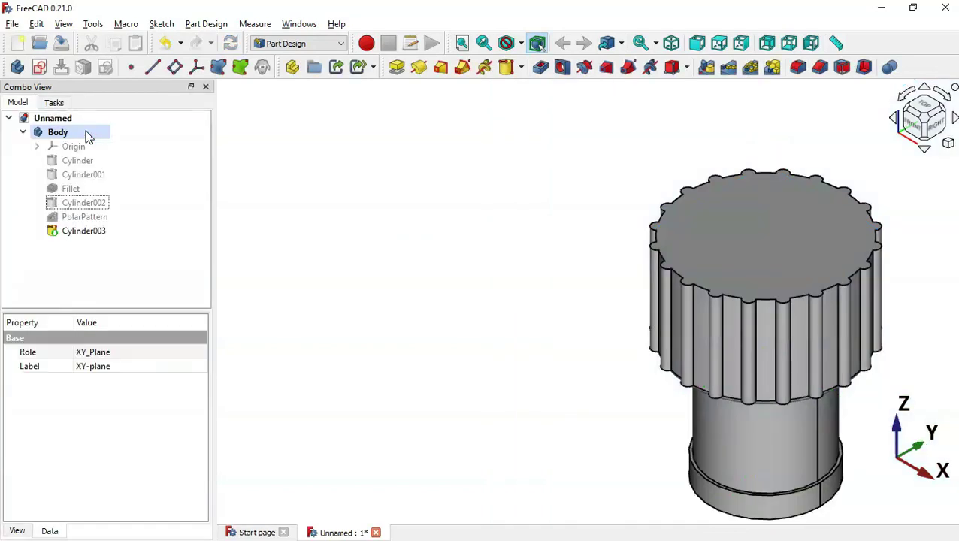
- Check 101.pdf and start a Draft in FreeCAD on the outer face of the ring at the stem's lower end
{"action": "middle_click_drag", "start_coordinate": [507, 417], "coordinate": [486, 318]}
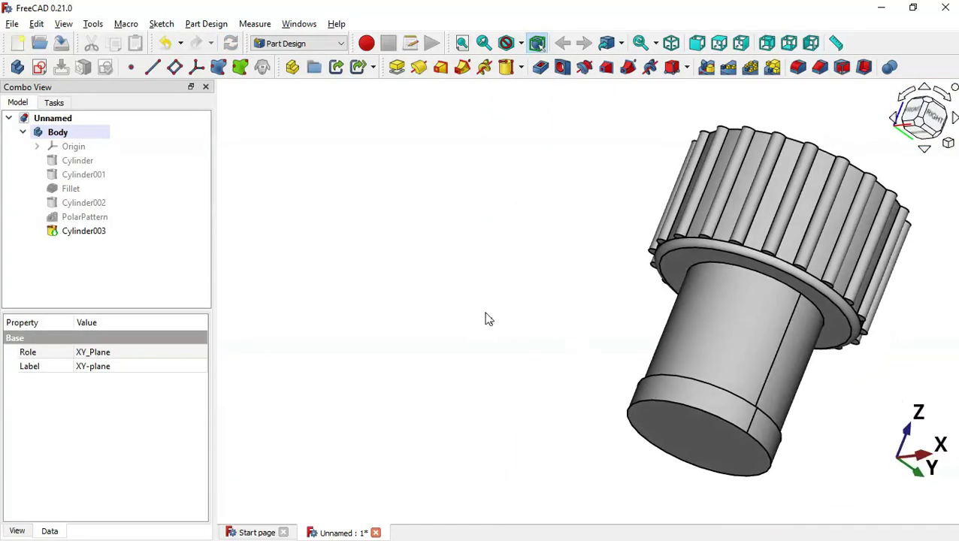
{"action": "key", "text": "0"}
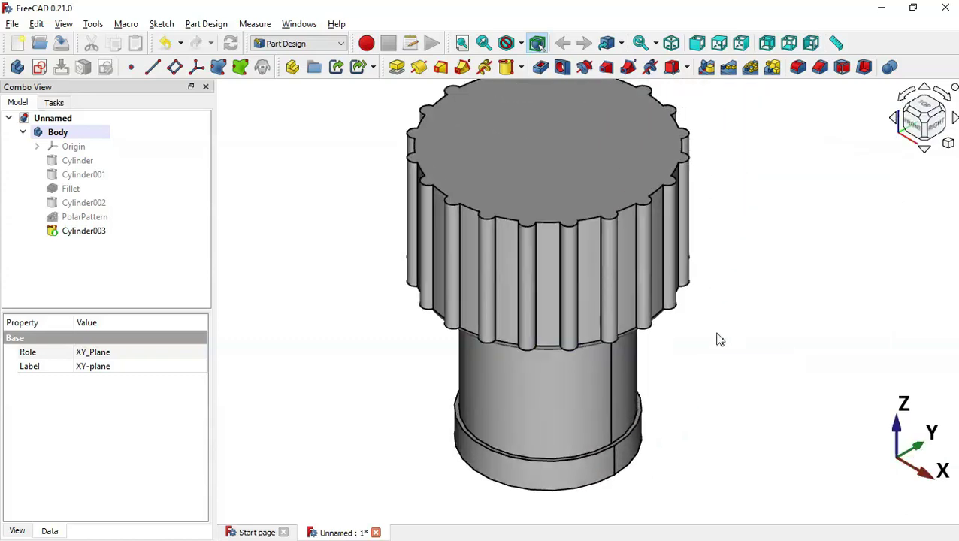
{"action": "key", "text": "alt+Tab"}
{"action": "key", "text": "alt+Tab"}
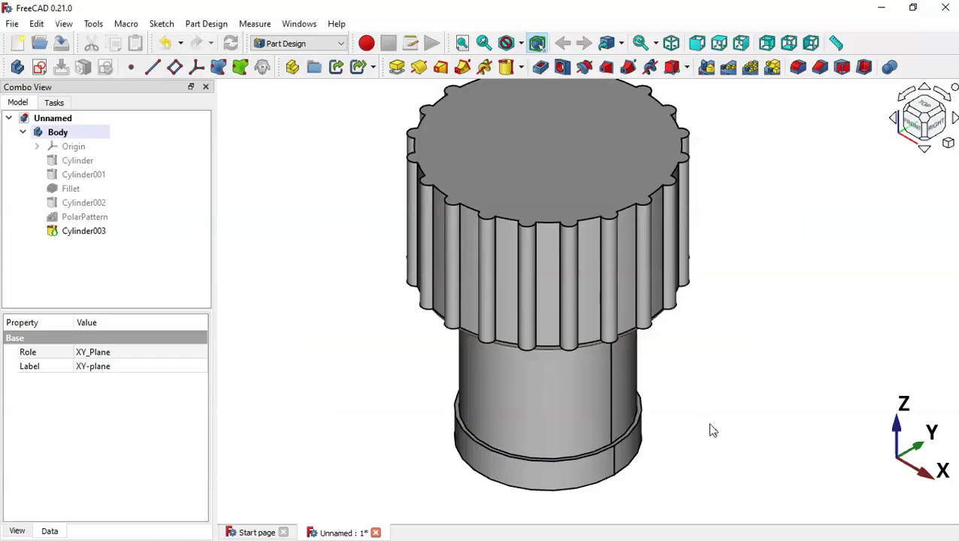
{"action": "left_click", "coordinate": [544, 483]}
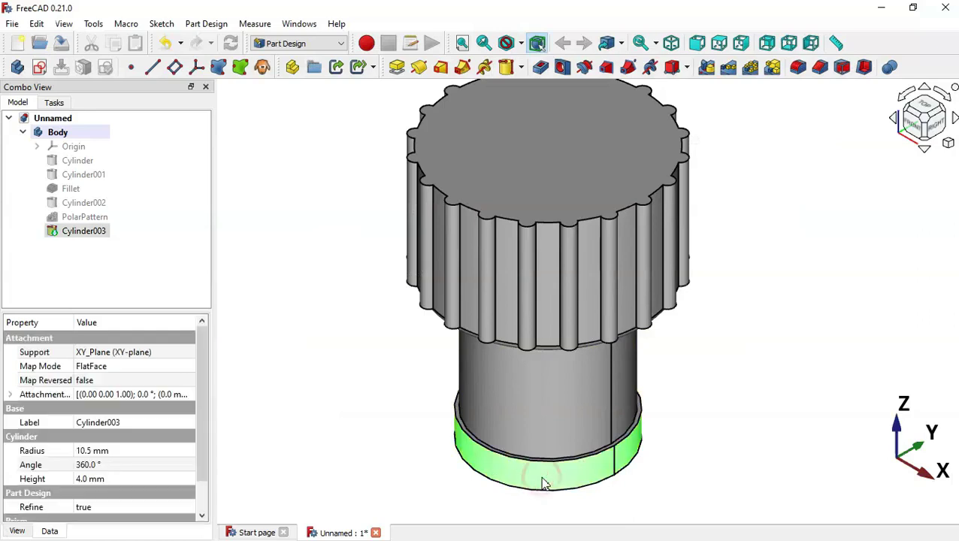
{"action": "left_click", "coordinate": [842, 69]}
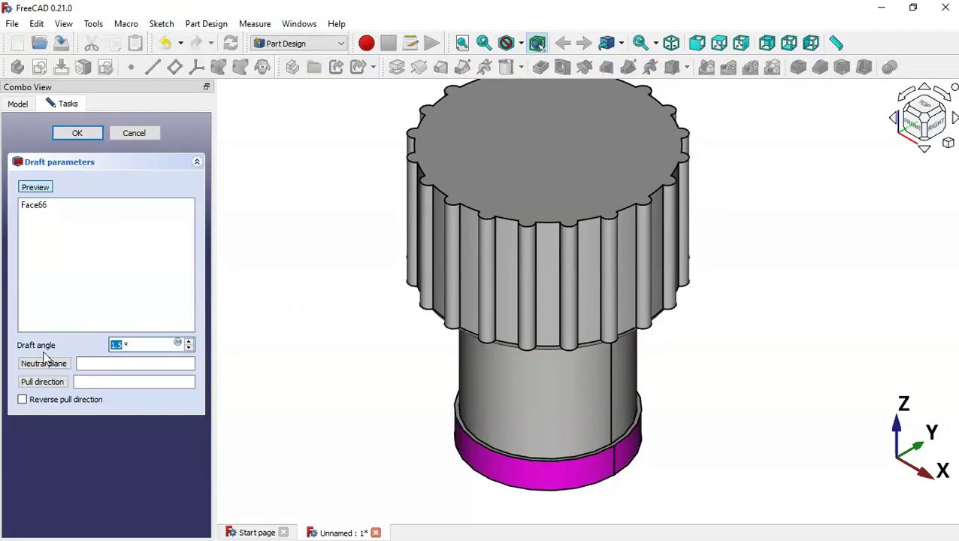
- Consult 101.pdf for the barb's taper and set the draft angle to 20/2 in FreeCAD
{"action": "key", "text": "alt+Tab"}
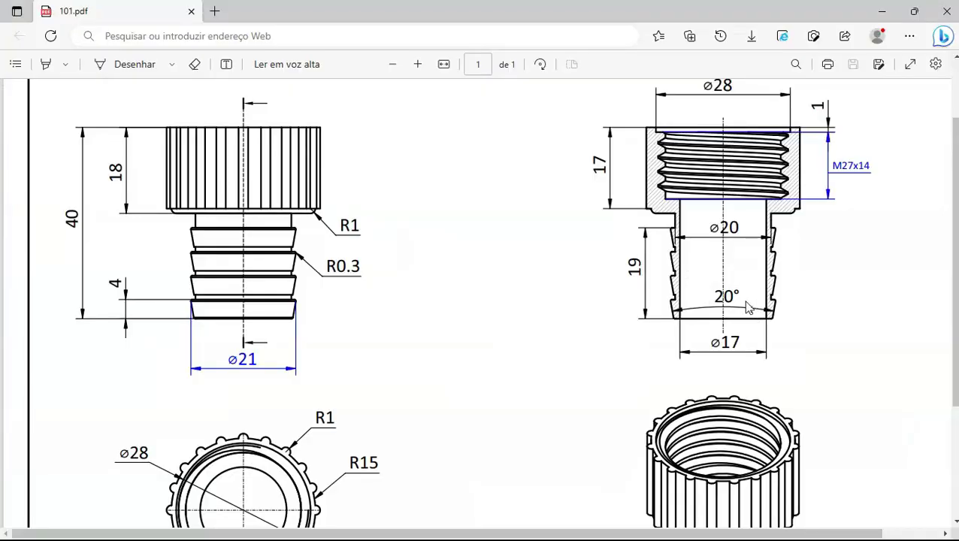
{"action": "key", "text": "alt+Tab"}
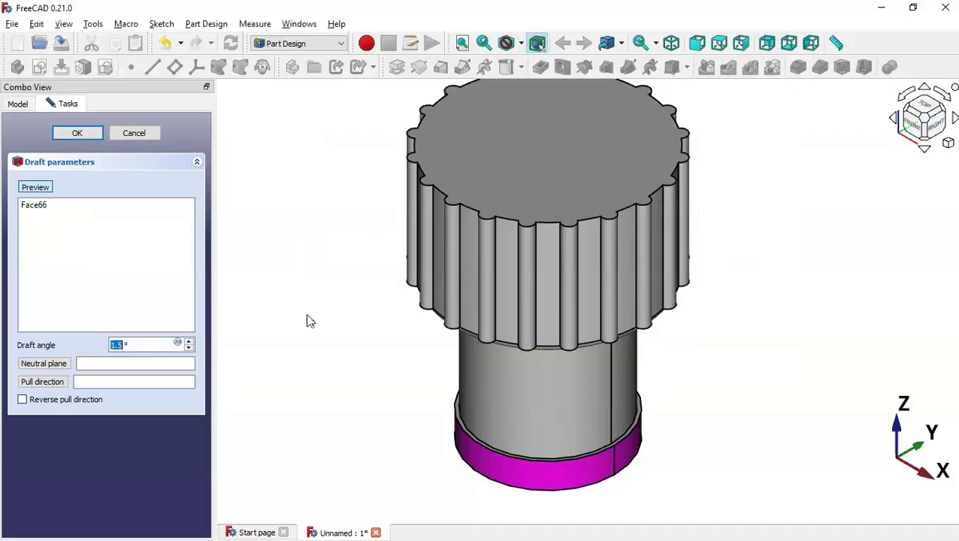
{"action": "left_click", "coordinate": [144, 345]}
{"action": "left_click_drag", "start_coordinate": [144, 345], "coordinate": [81, 345]}
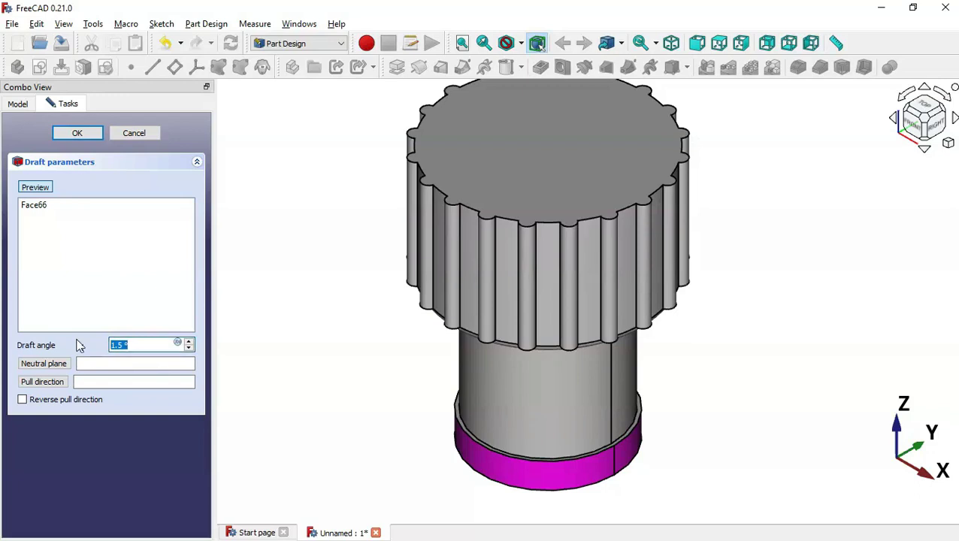
{"action": "type", "text": "20/2"}
{"action": "left_click", "coordinate": [298, 385]}
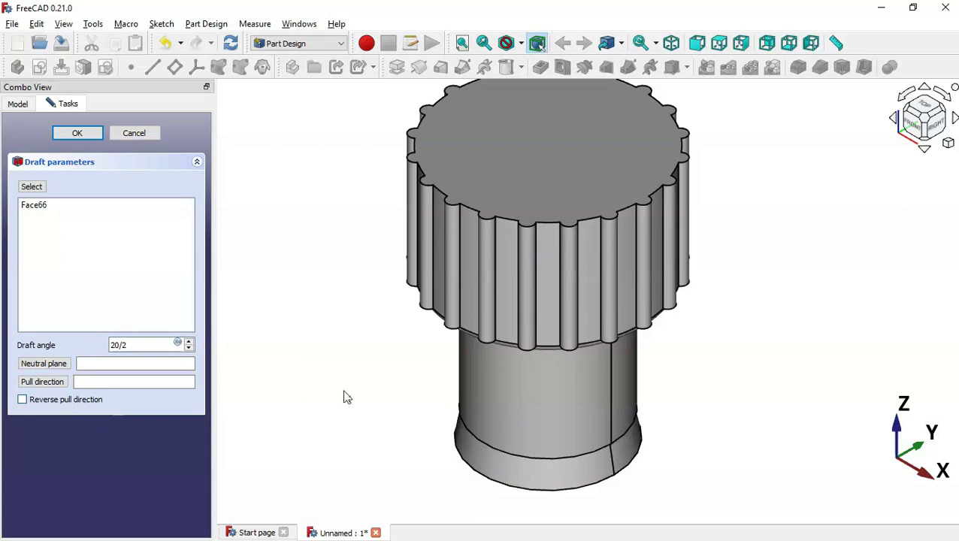
- Reverse the draft's pull direction so the ring narrows toward the stem's lower end, and create the draft
{"action": "left_click", "coordinate": [76, 400]}
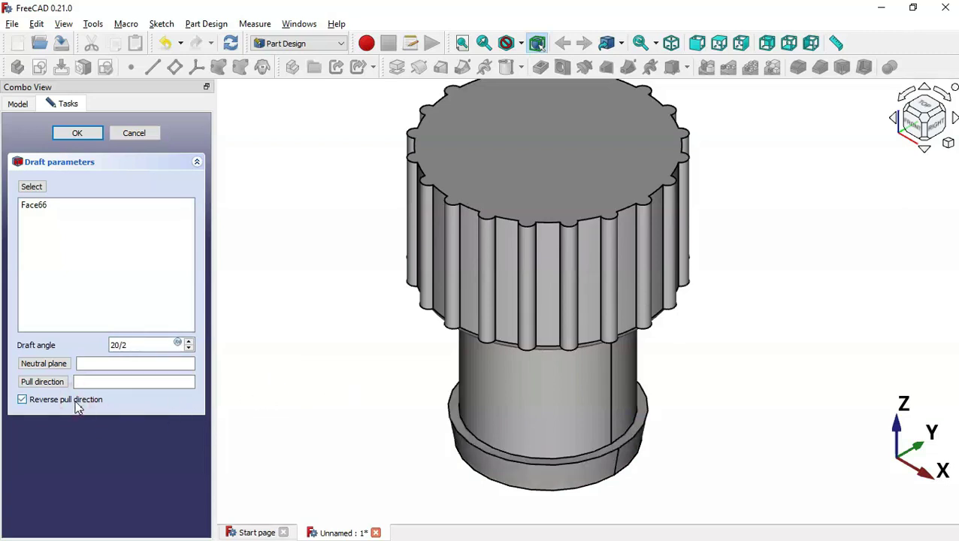
{"action": "middle_click_drag", "start_coordinate": [369, 469], "coordinate": [505, 407]}
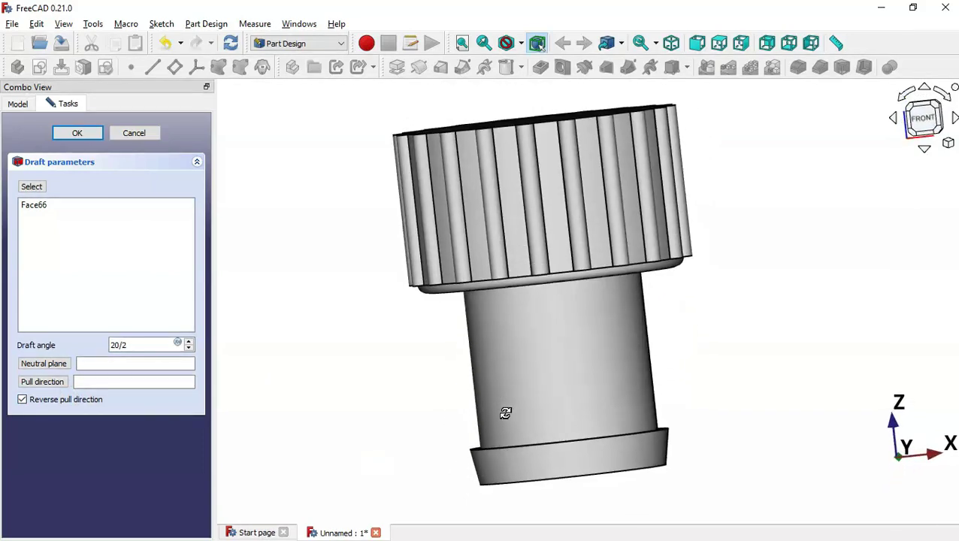
{"action": "left_click", "coordinate": [78, 133]}
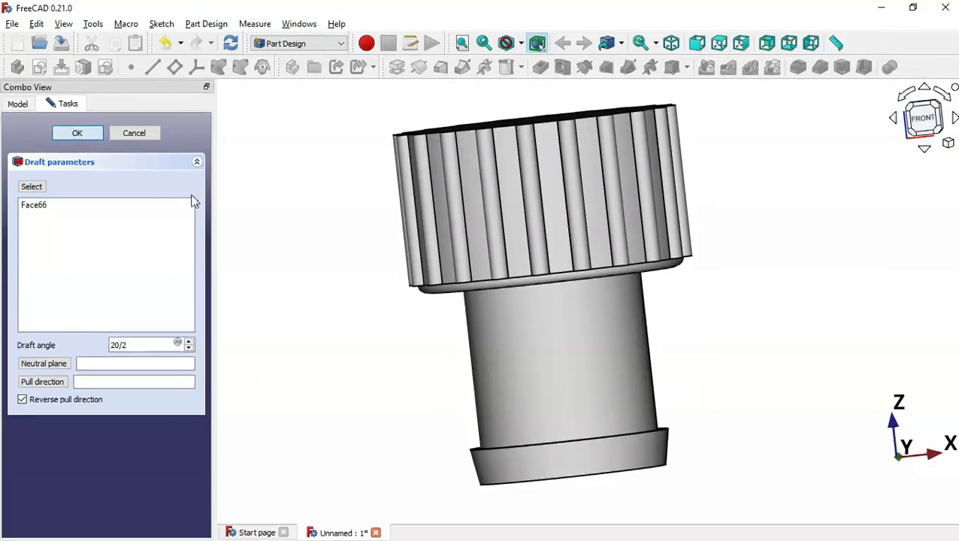
{"action": "key", "text": "0"}
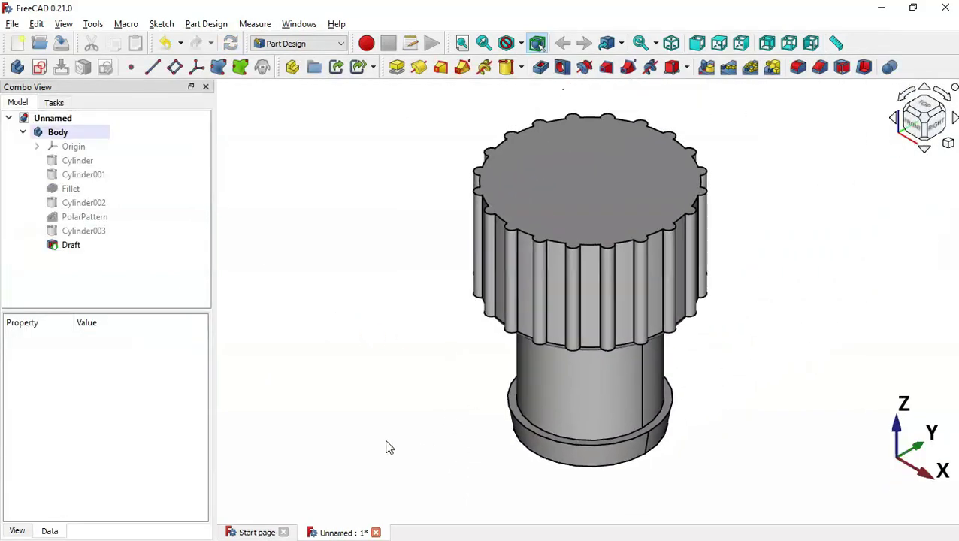
- Consult the barb layout in 101.pdf and start a linear pattern of Cylinder003 and Draft along the base Z axis in FreeCAD
{"action": "key", "text": "alt+Tab"}
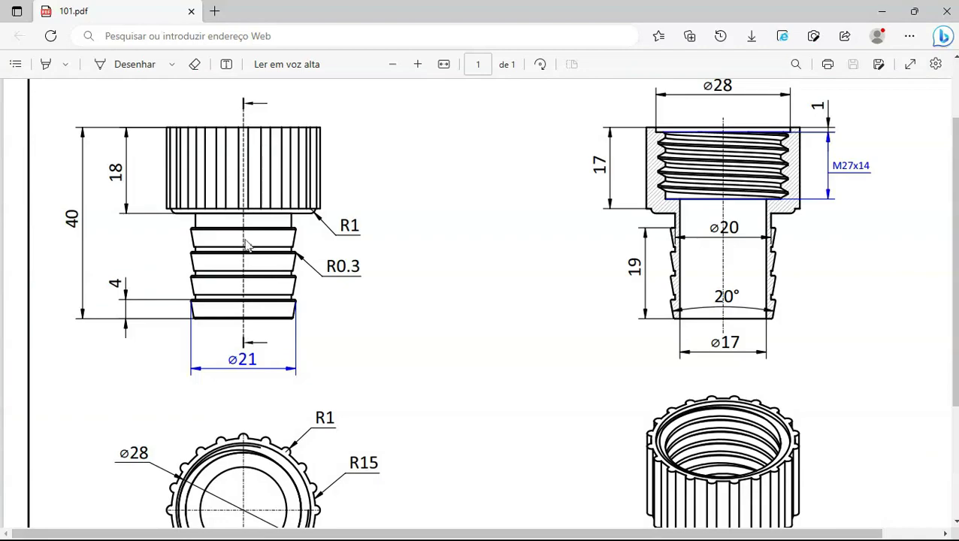
{"action": "key", "text": "alt+Tab"}
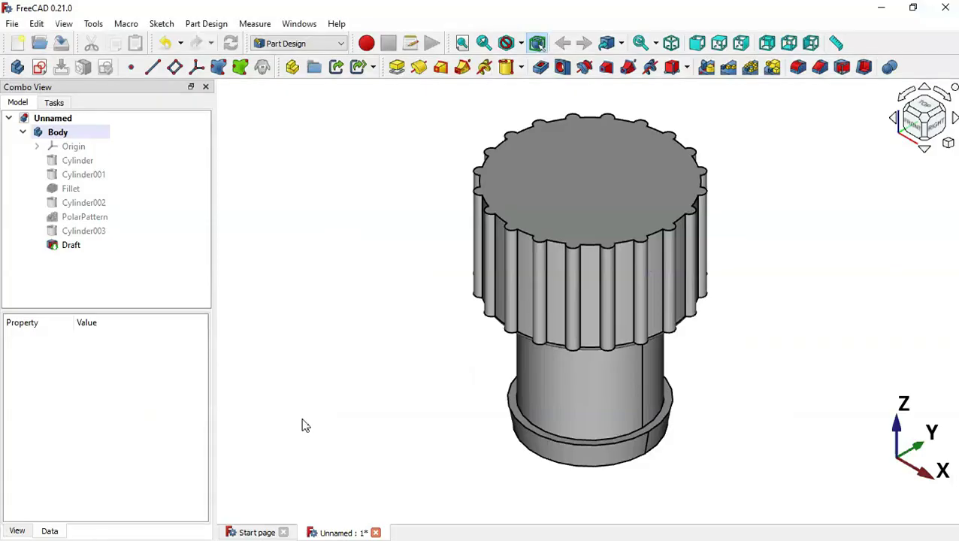
{"action": "left_click", "coordinate": [83, 231]}
{"action": "left_click", "coordinate": [71, 245], "text": "ctrl"}
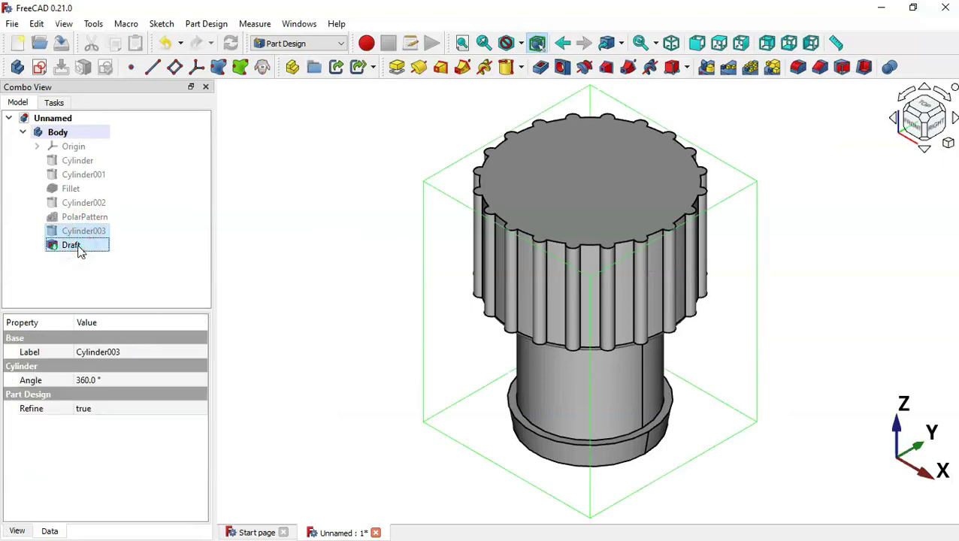
{"action": "left_click", "coordinate": [731, 67]}
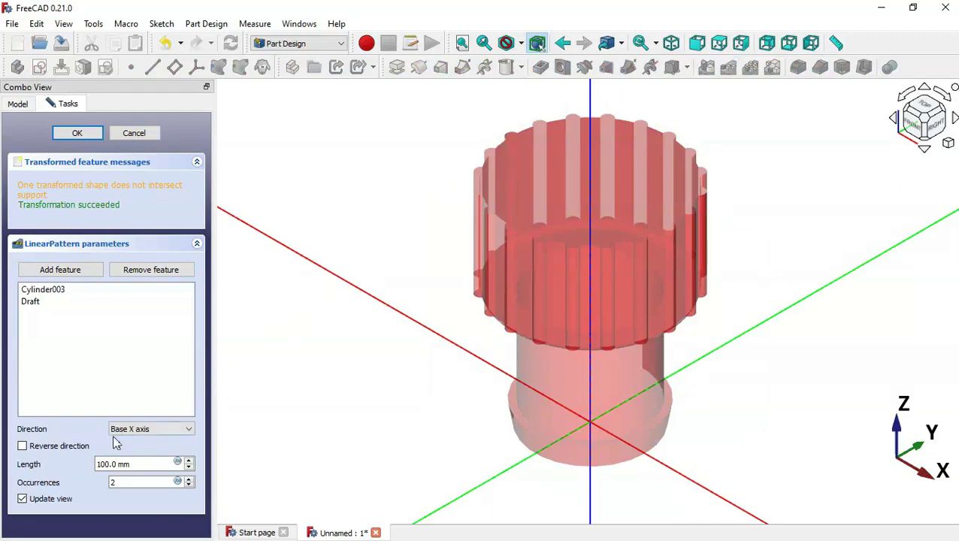
{"action": "left_click", "coordinate": [170, 428]}
{"action": "left_click", "coordinate": [158, 458]}
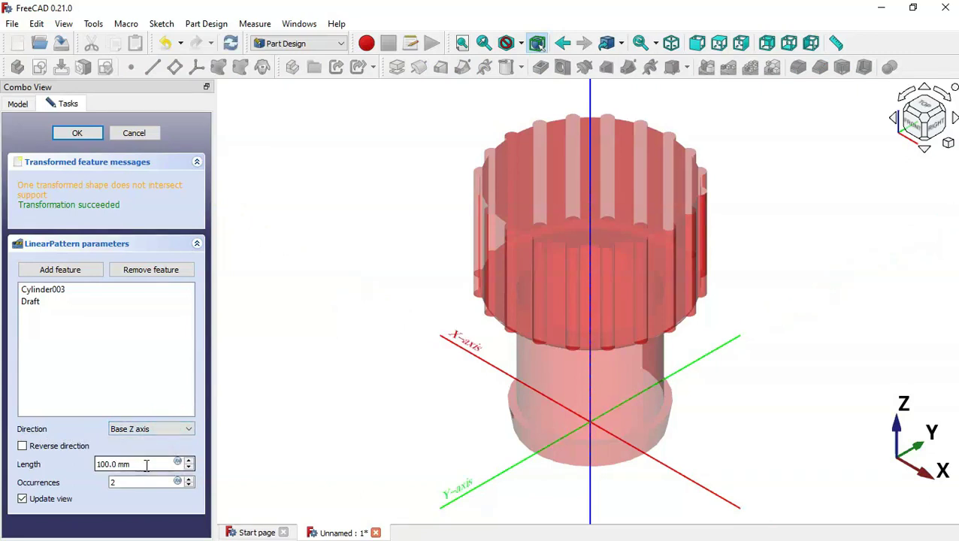
- Consult the barb layout in 101.pdf and create the linear pattern in FreeCAD with a 15 mm length and 4 occurrences
{"action": "triple_click", "coordinate": [147, 464]}
{"action": "key", "text": "alt+Tab"}
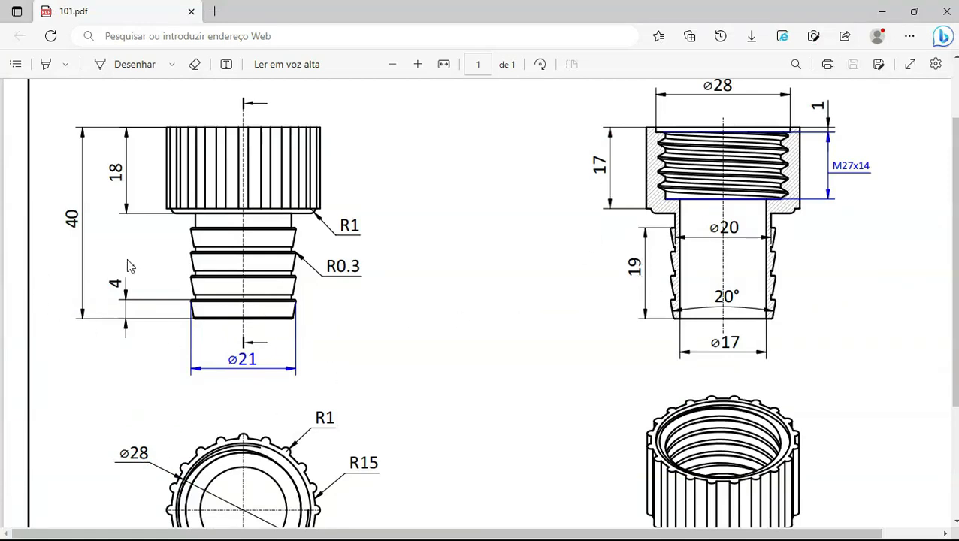
{"action": "key", "text": "alt+Tab"}
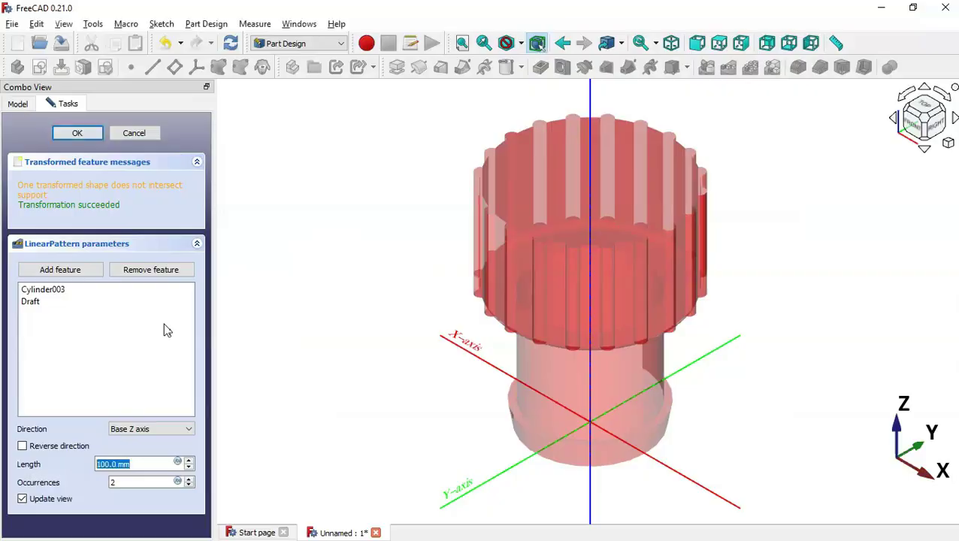
{"action": "triple_click", "coordinate": [138, 464]}
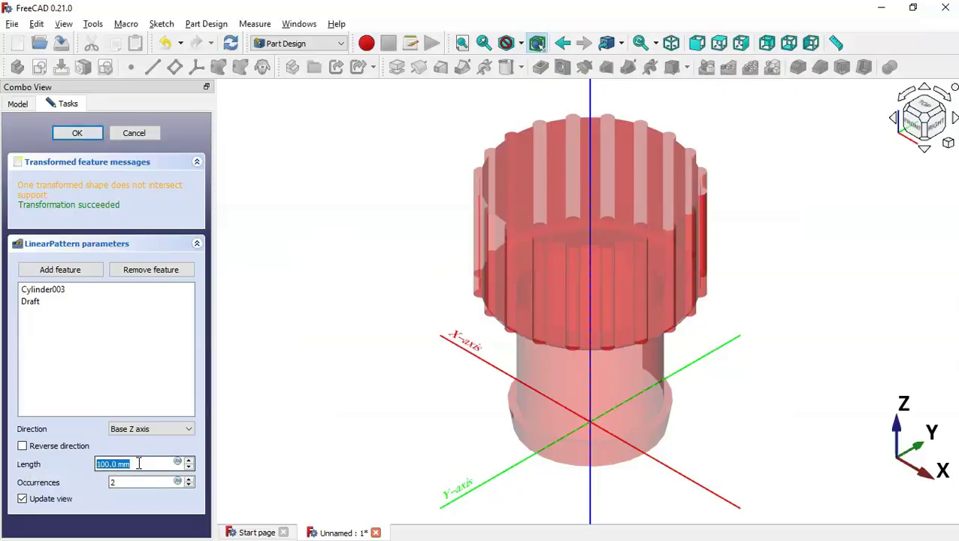
{"action": "type", "text": "15"}
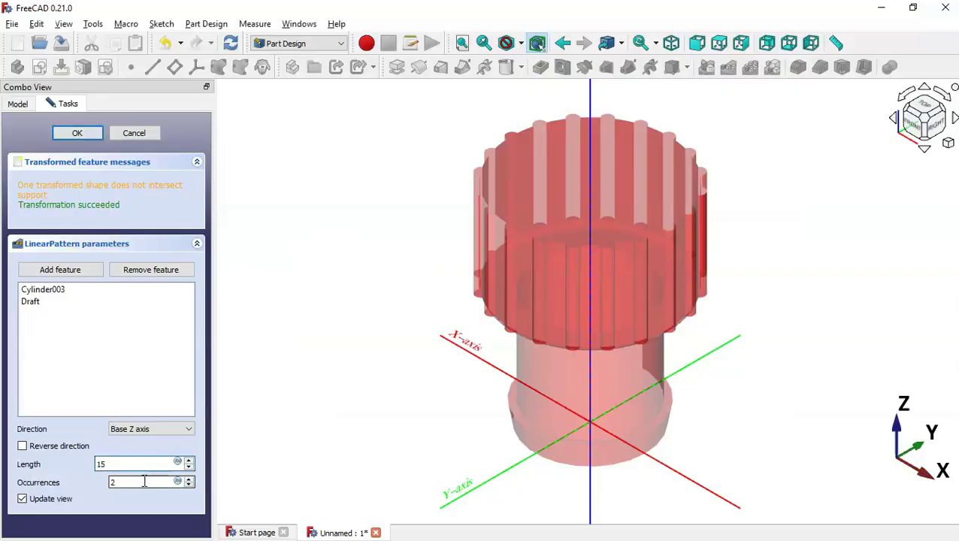
{"action": "double_click", "coordinate": [142, 481]}
{"action": "type", "text": "4"}
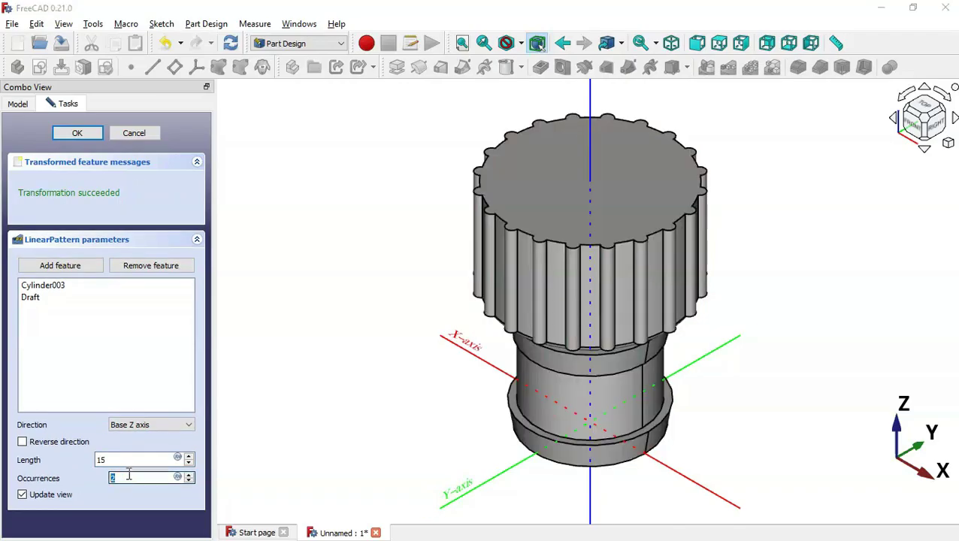
{"action": "key", "text": "alt+Tab"}
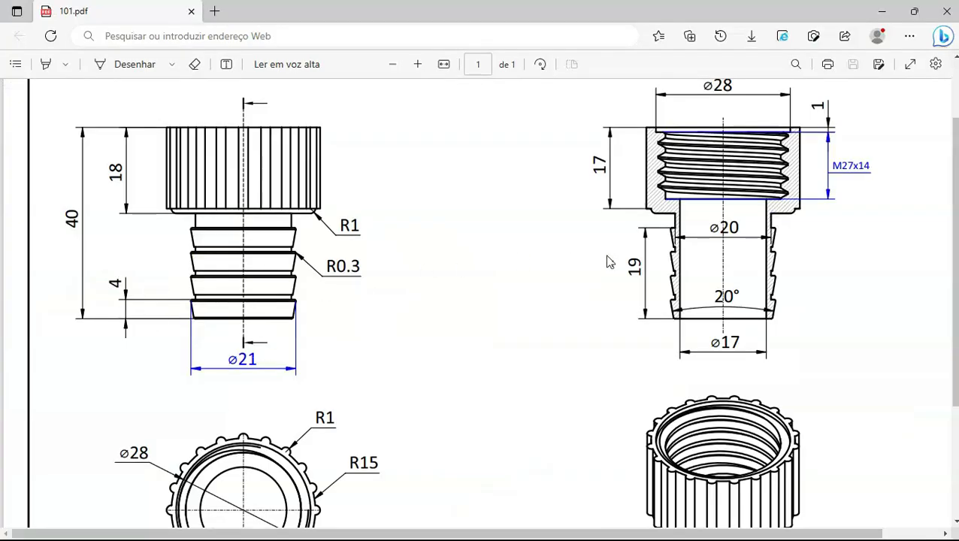
{"action": "key", "text": "alt+Tab"}
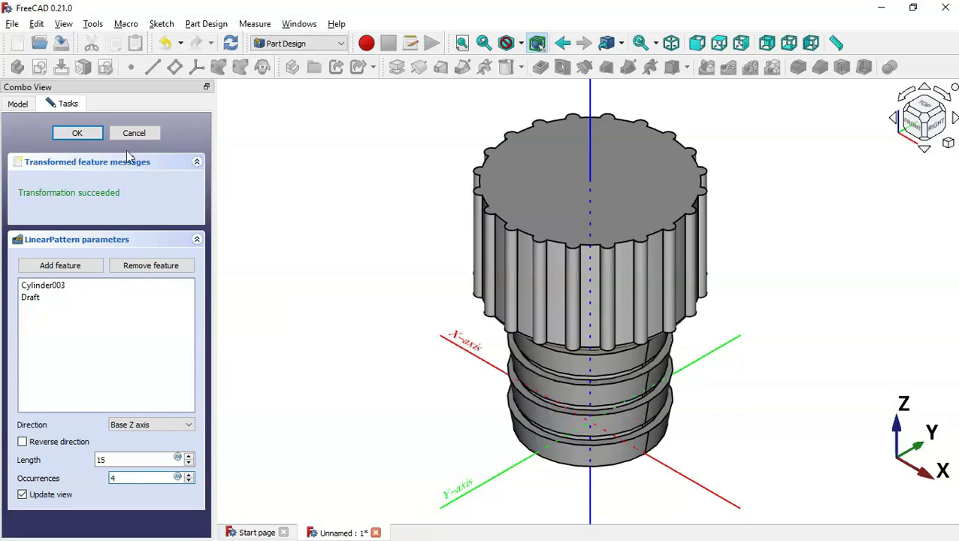
{"action": "left_click", "coordinate": [77, 133]}
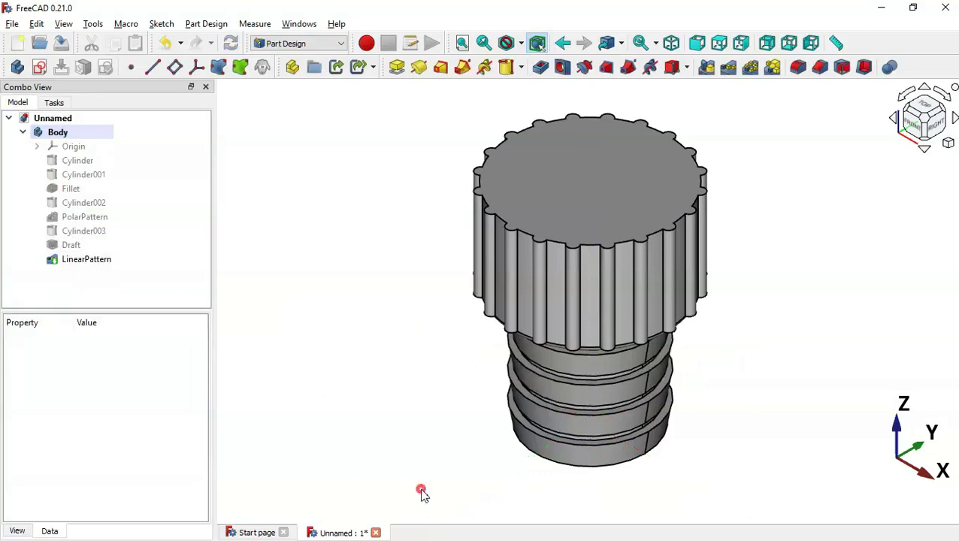
- Check the barb edge radius in 101.pdf and start a 0.3 mm fillet in FreeCAD on the uppermost barb's upper edge
{"action": "mouse_move", "coordinate": [421, 493]}
{"action": "middle_mouse_down"}
{"action": "mouse_move", "coordinate": [473, 419]}
{"action": "mouse_move", "coordinate": [531, 404]}
{"action": "mouse_move", "coordinate": [516, 447]}
{"action": "middle_mouse_up"}
{"action": "key", "text": "alt+Tab"}
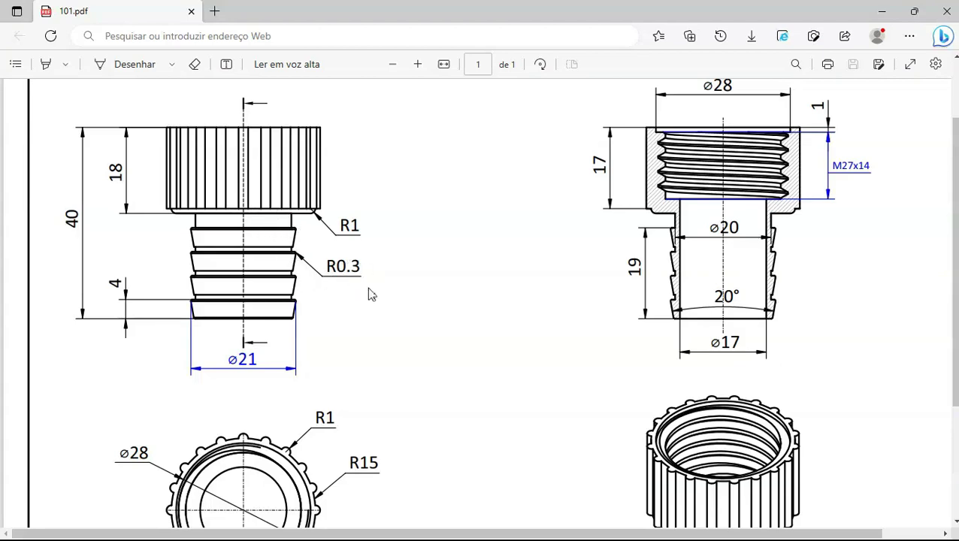
{"action": "key", "text": "alt+Tab"}
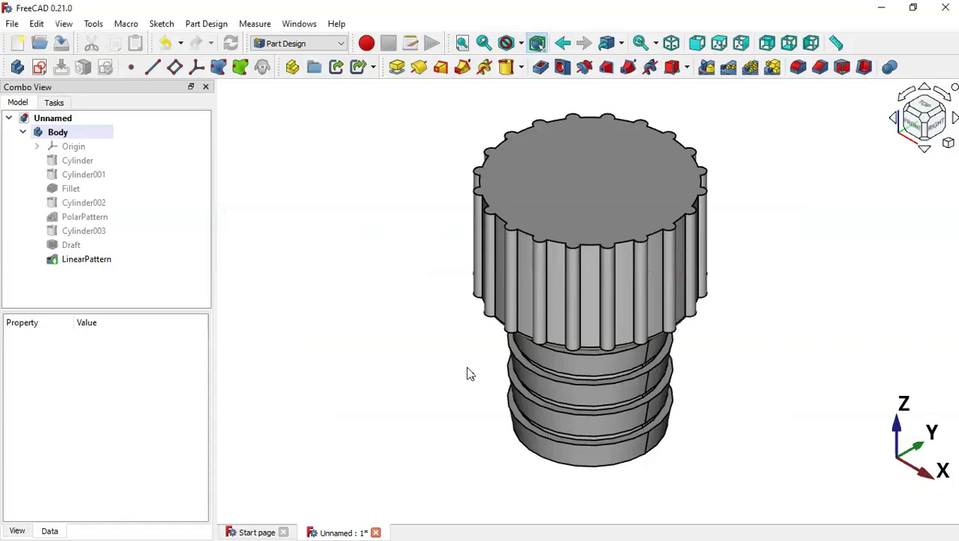
{"action": "middle_click_drag", "start_coordinate": [545, 445], "coordinate": [623, 361]}
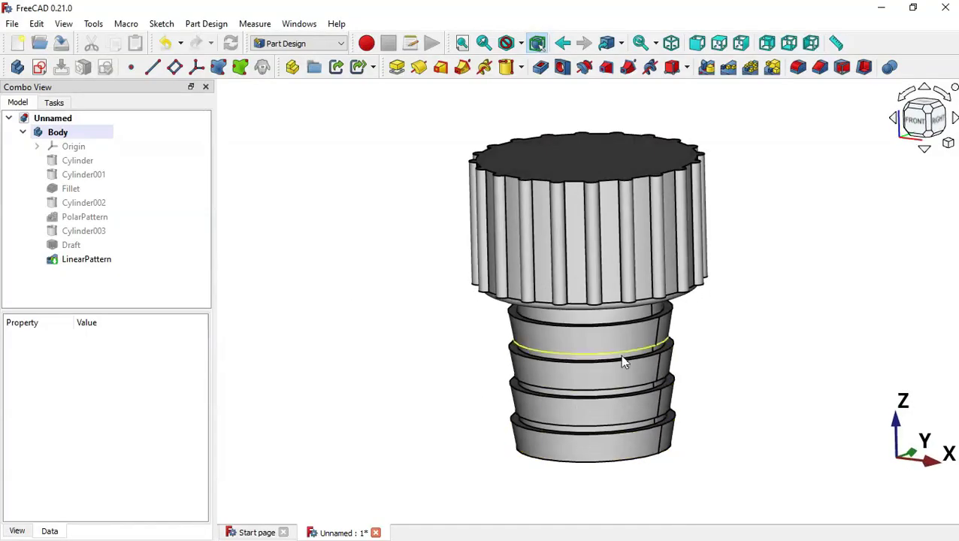
{"action": "left_click", "coordinate": [643, 321]}
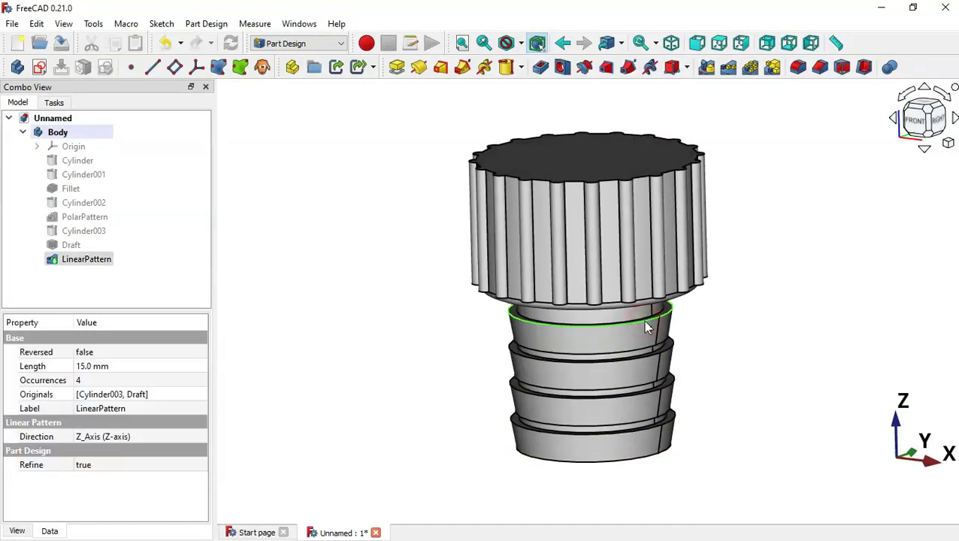
{"action": "left_click", "coordinate": [798, 67]}
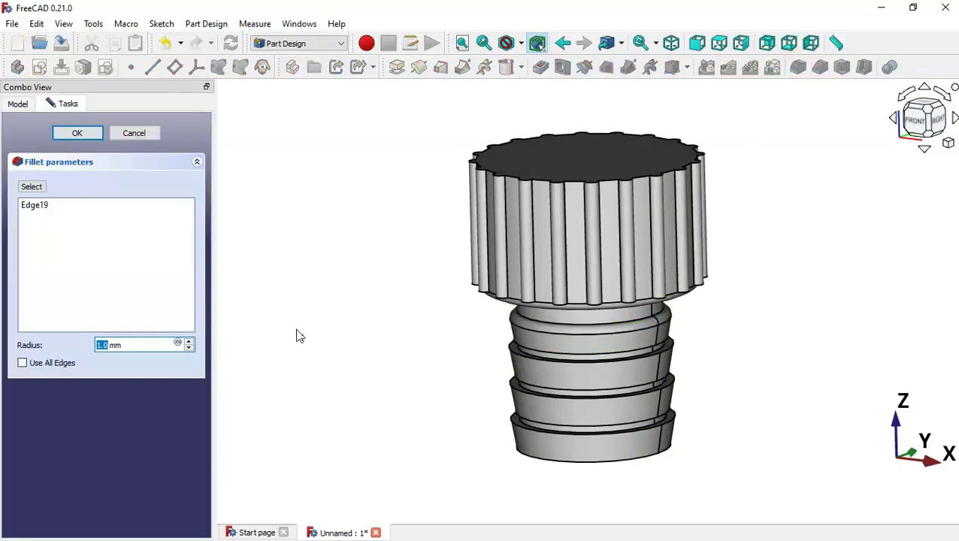
{"action": "triple_click", "coordinate": [154, 345]}
{"action": "type", "text": "0.3"}
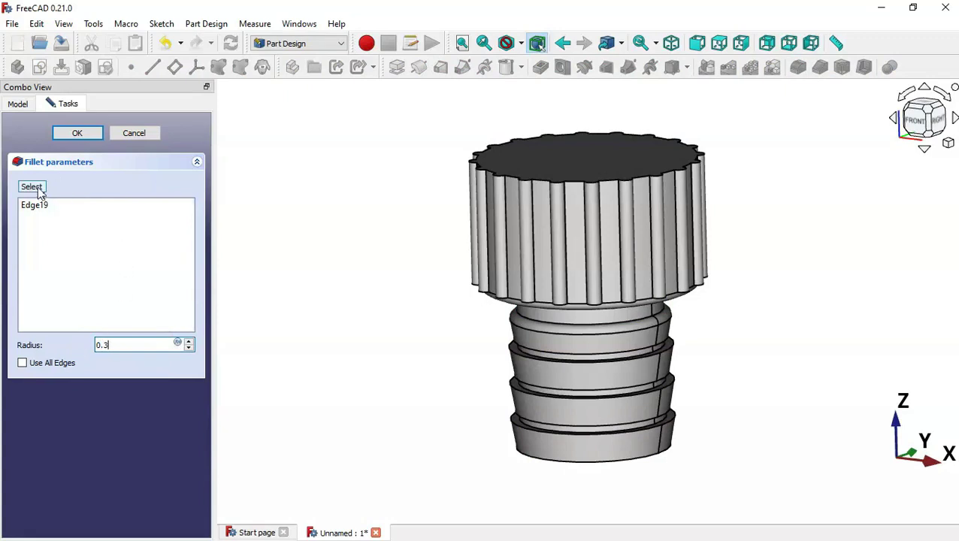
- Add the upper edges of the other three barbs and the stem's bottom edge to the fillet, and create it
{"action": "left_click", "coordinate": [31, 188]}
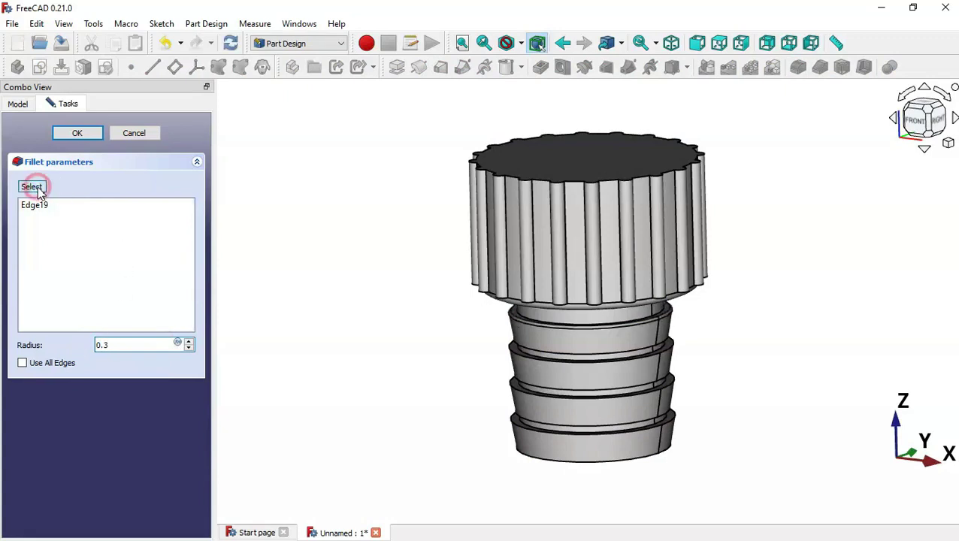
{"action": "left_click", "coordinate": [630, 356]}
{"action": "left_click", "coordinate": [639, 396]}
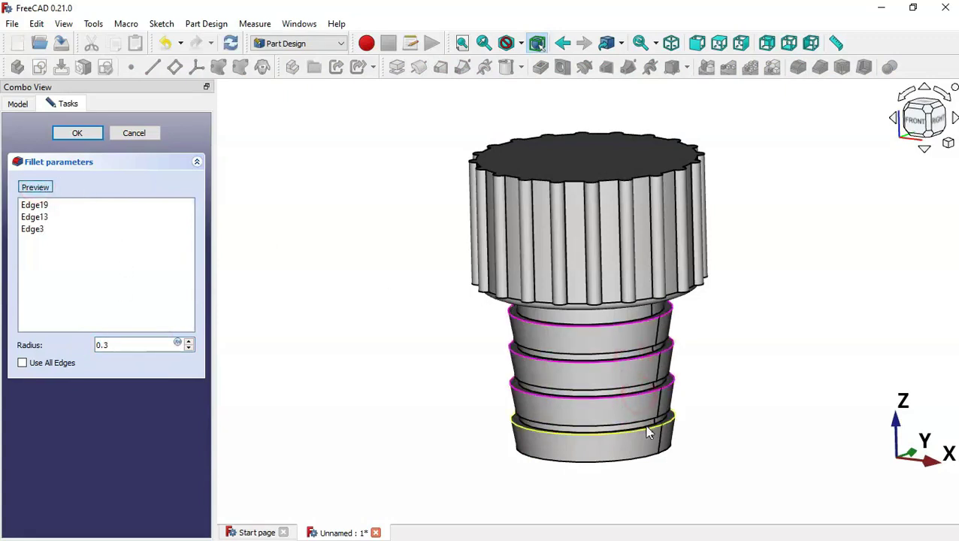
{"action": "left_click", "coordinate": [649, 432]}
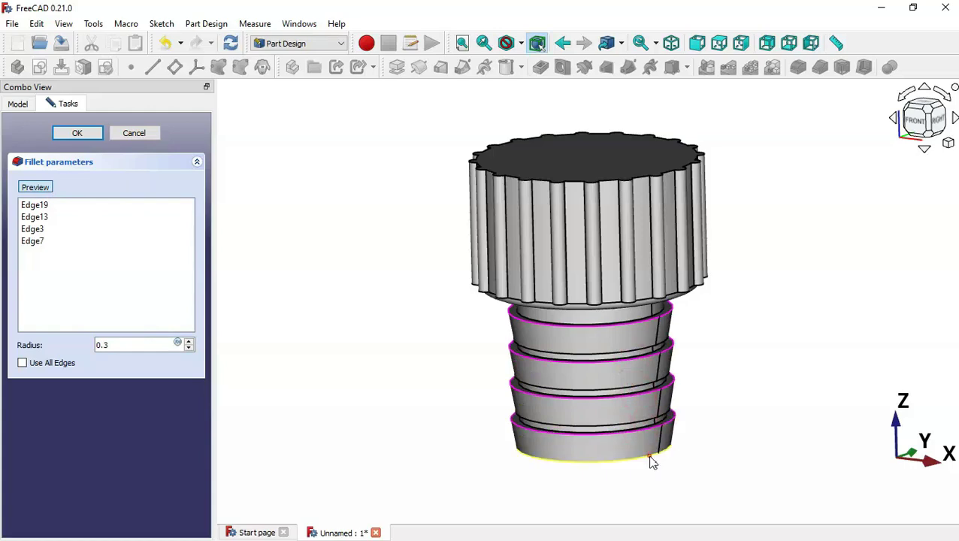
{"action": "left_click", "coordinate": [652, 462]}
{"action": "middle_click_drag", "start_coordinate": [383, 331], "coordinate": [521, 263]}
{"action": "left_click", "coordinate": [76, 134]}
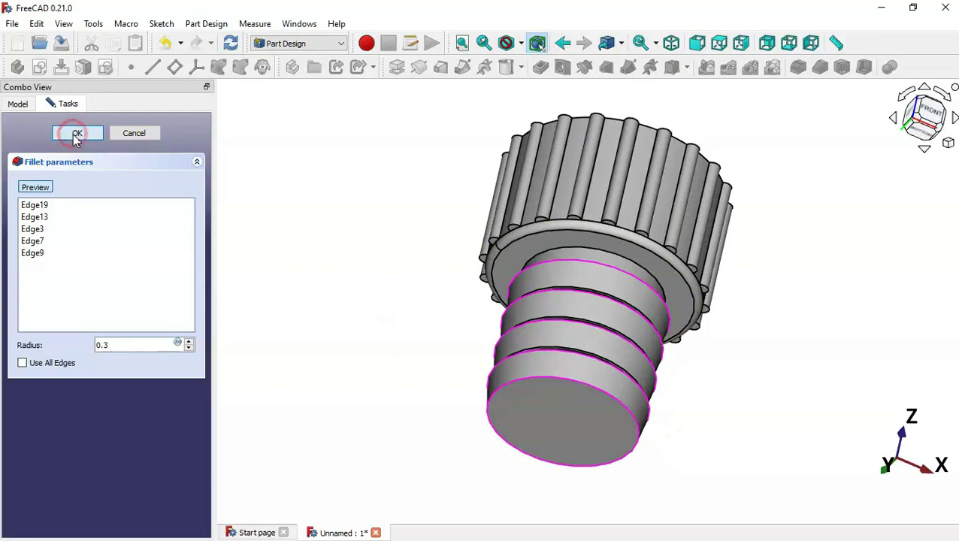
- Consult the bore in 101.pdf and start a Hole in FreeCAD on the flat end face of the barbed stem
{"action": "middle_click_drag", "start_coordinate": [742, 274], "coordinate": [525, 396]}
{"action": "key", "text": "0"}
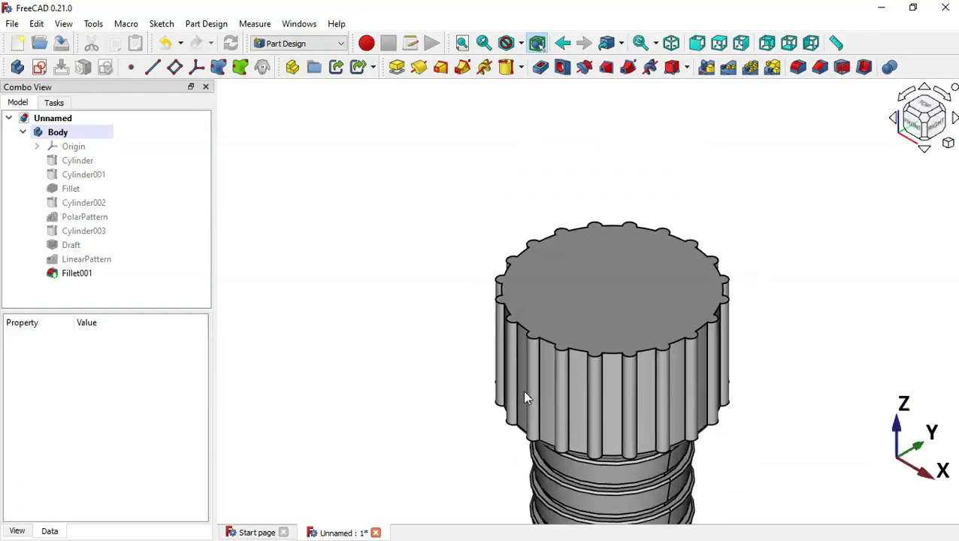
{"action": "left_click", "coordinate": [364, 315]}
{"action": "key", "text": "alt+Tab"}
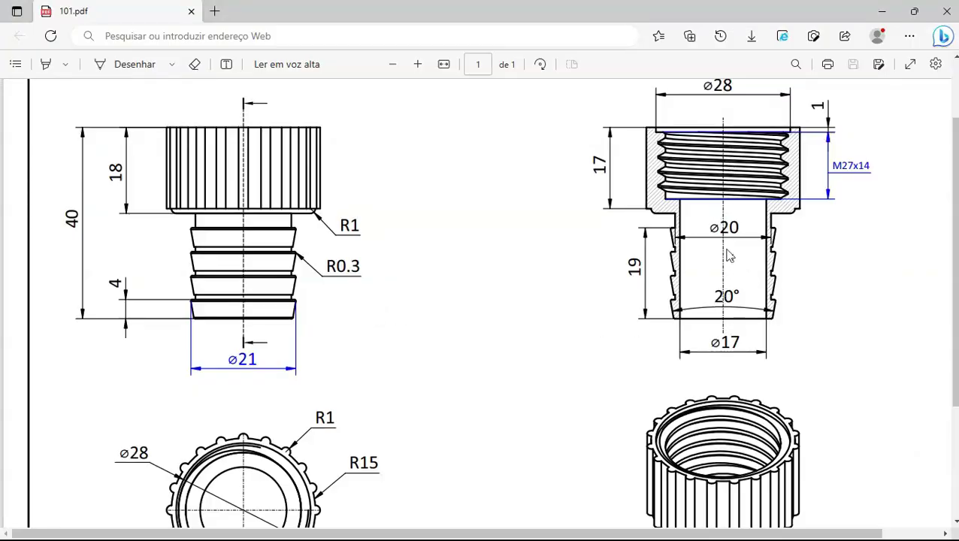
{"action": "key", "text": "alt+Tab"}
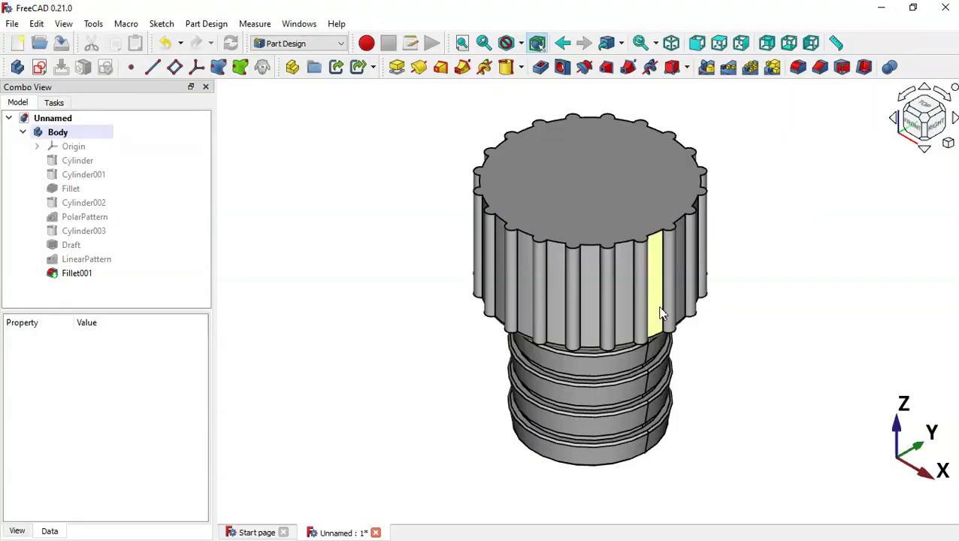
{"action": "middle_click_drag", "start_coordinate": [739, 433], "coordinate": [700, 280]}
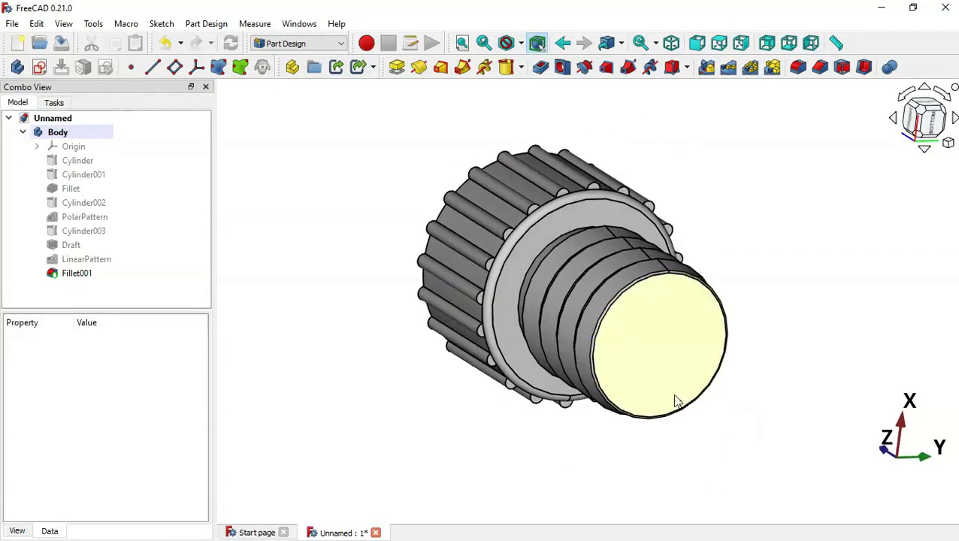
{"action": "left_click", "coordinate": [673, 348]}
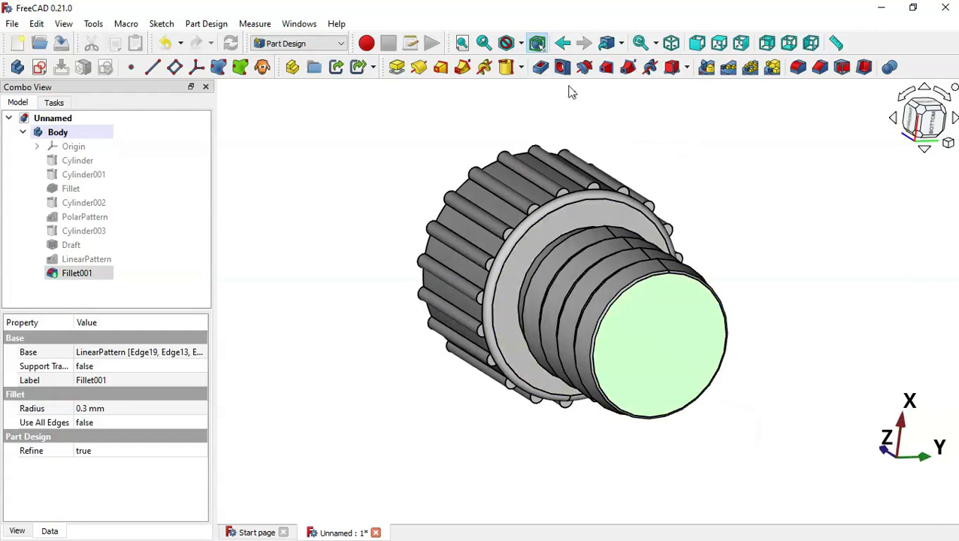
{"action": "left_click", "coordinate": [562, 68]}
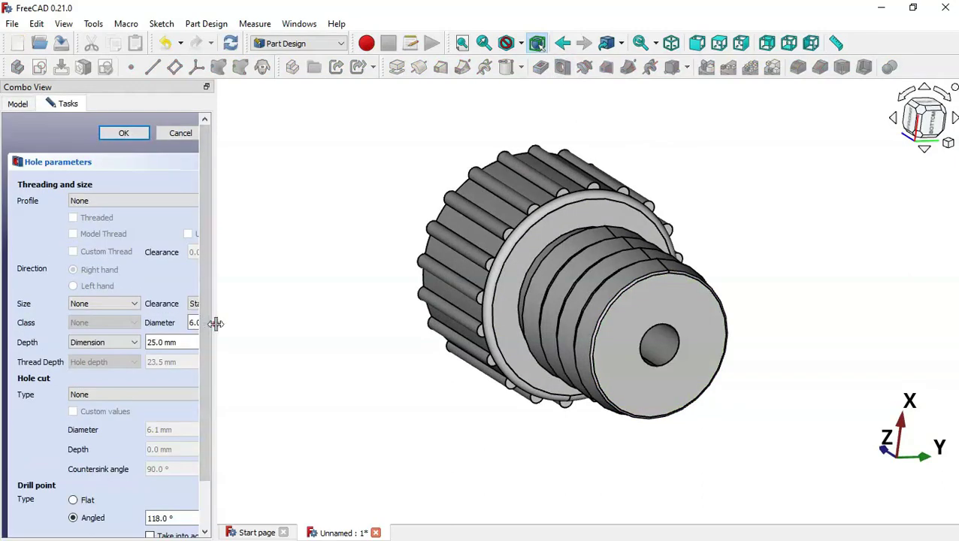
- Check the bore diameter in 101.pdf and create the hole in FreeCAD with a 17 mm diameter and 50 mm depth
{"action": "left_click_drag", "start_coordinate": [216, 325], "coordinate": [278, 323]}
{"action": "key", "text": "alt+Tab"}
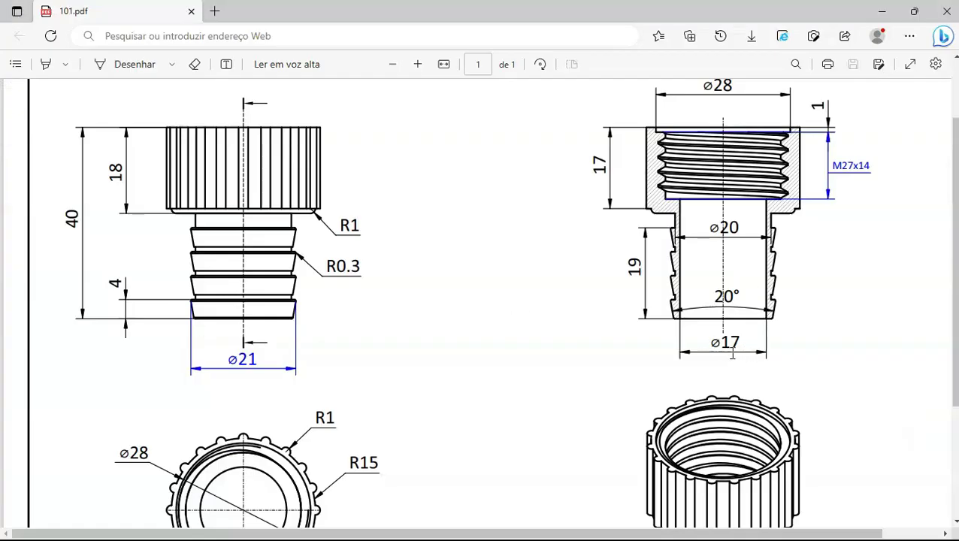
{"action": "key", "text": "alt+Tab"}
{"action": "type", "text": "1"}
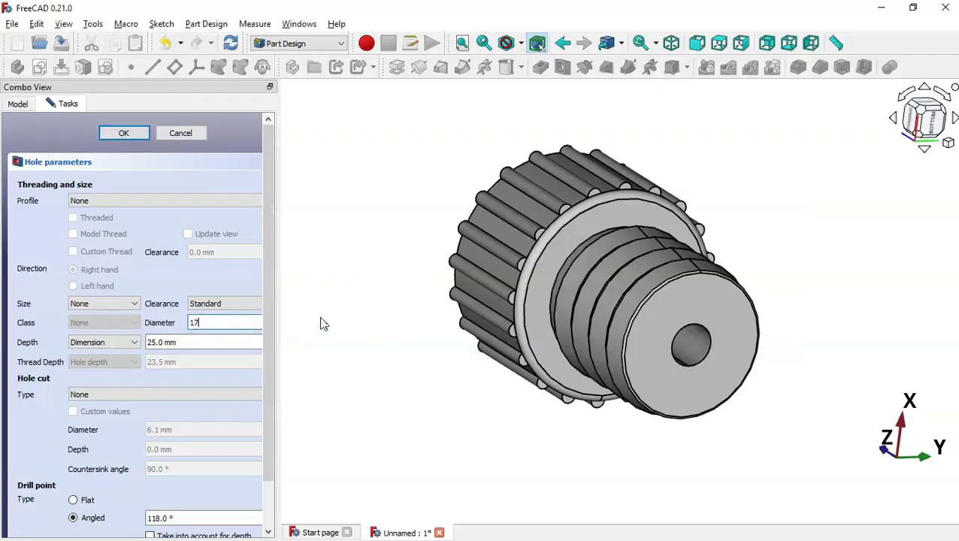
{"action": "type", "text": "7"}
{"action": "left_click", "coordinate": [220, 338]}
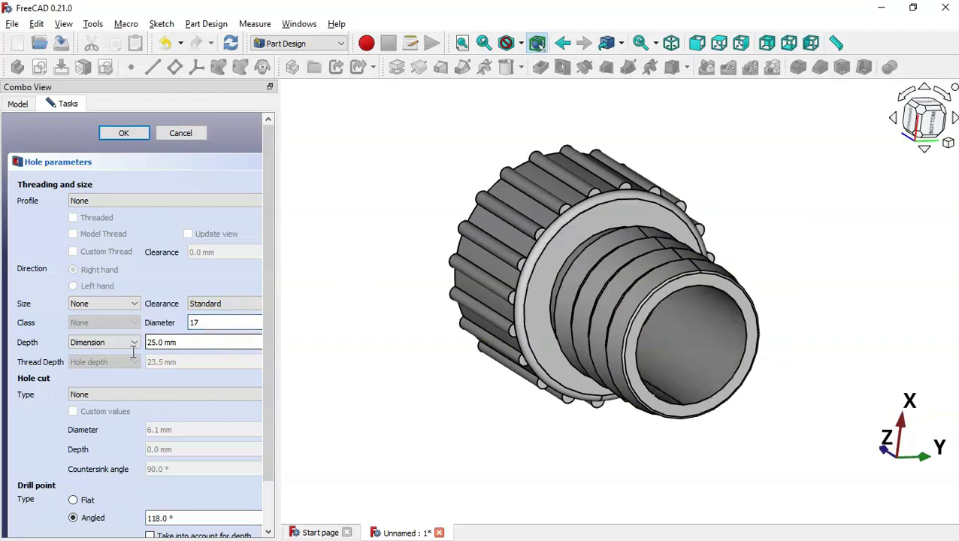
{"action": "left_click_drag", "start_coordinate": [202, 343], "coordinate": [117, 334]}
{"action": "type", "text": "50"}
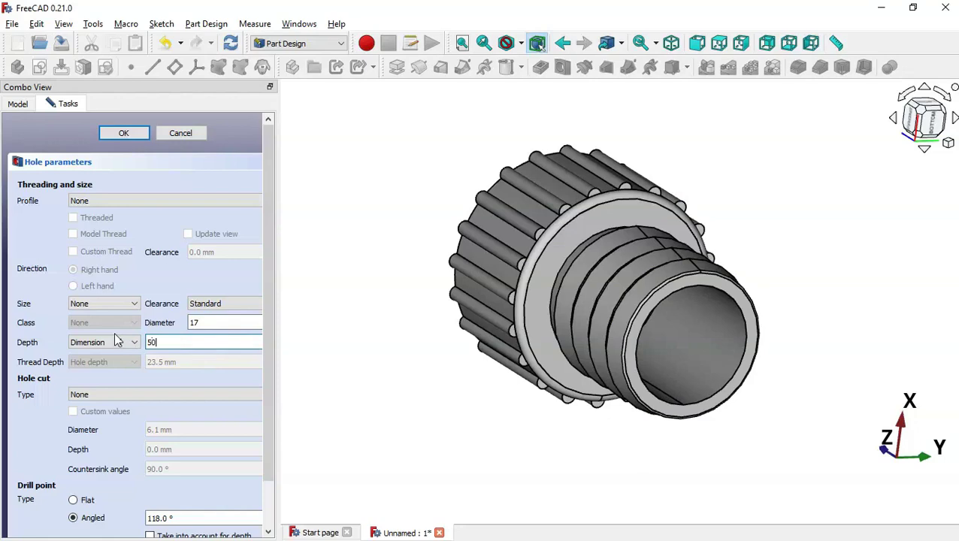
{"action": "middle_click_drag", "start_coordinate": [399, 273], "coordinate": [627, 315]}
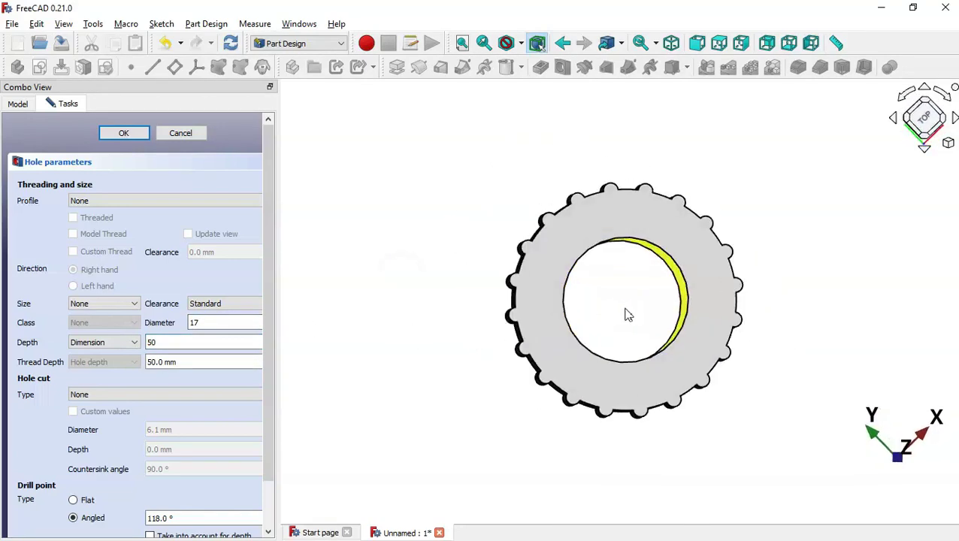
{"action": "left_click", "coordinate": [115, 136]}
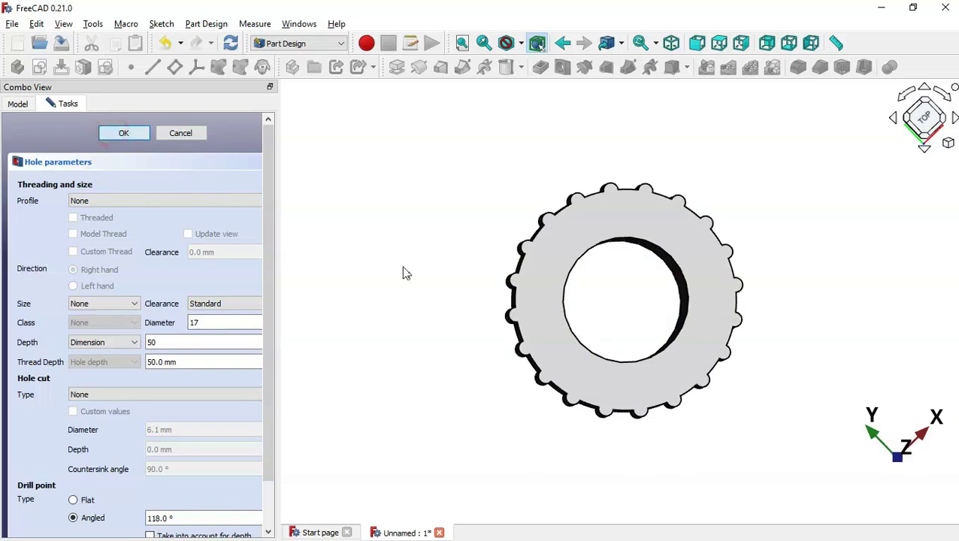
- Check the head recess dimensions in 101.pdf and start a Hole in FreeCAD on the bore's rim at the ribbed head's end face
{"action": "key", "text": "1"}
{"action": "key", "text": "alt+Tab"}
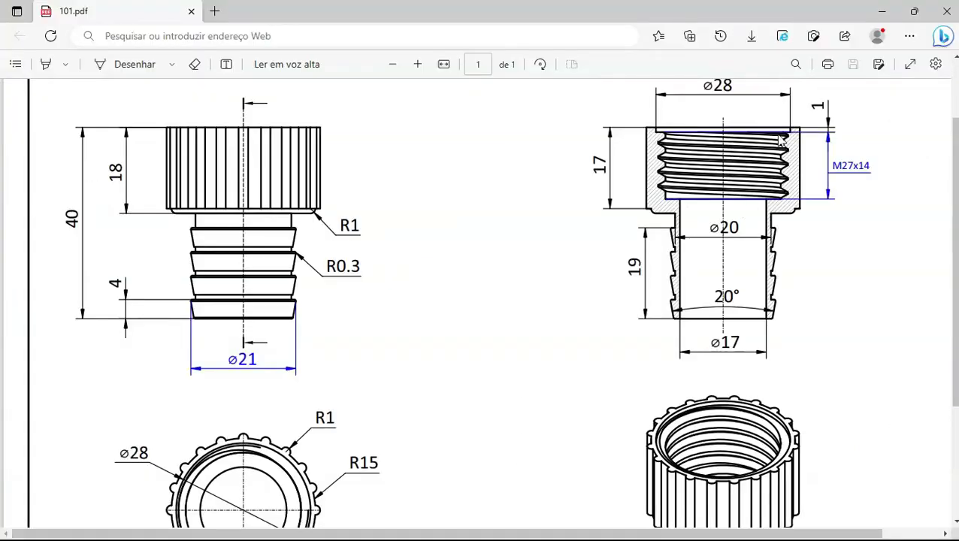
{"action": "scroll", "coordinate": [782, 140], "scroll_direction": "up", "scroll_amount": 1}
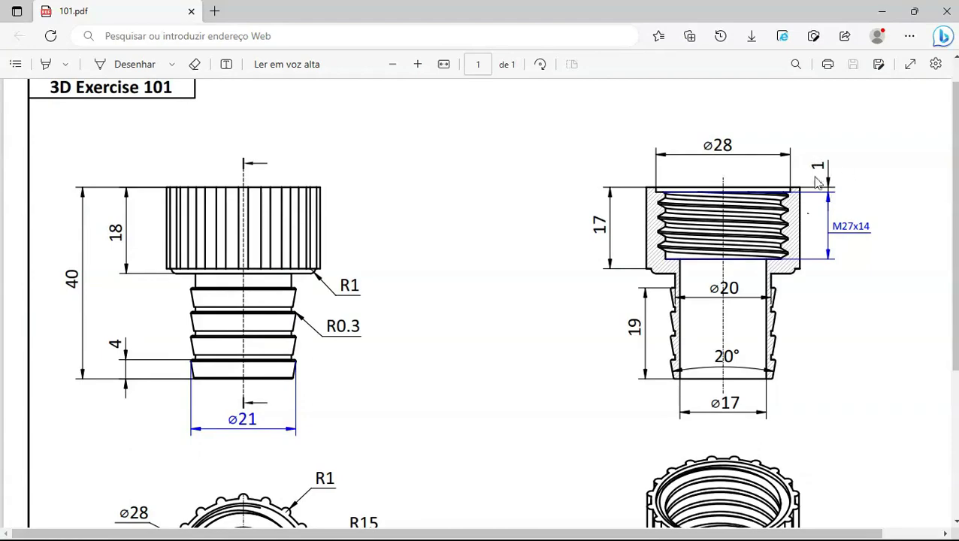
{"action": "key", "text": "alt+Tab"}
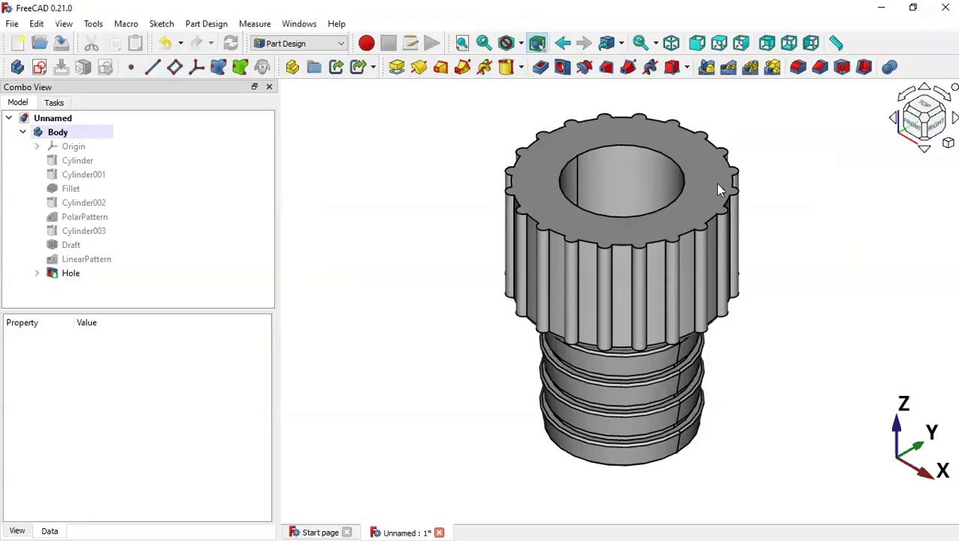
{"action": "left_click", "coordinate": [633, 150]}
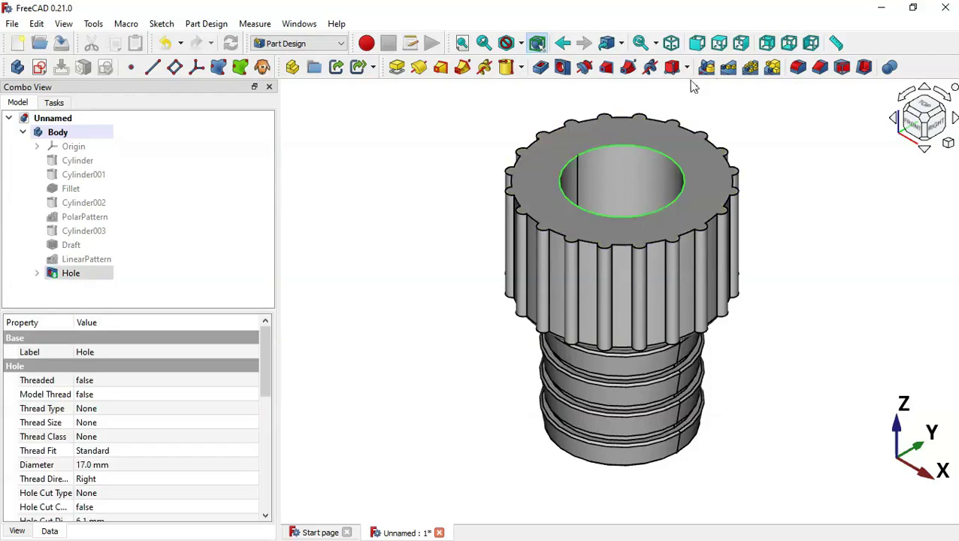
{"action": "left_click", "coordinate": [563, 66]}
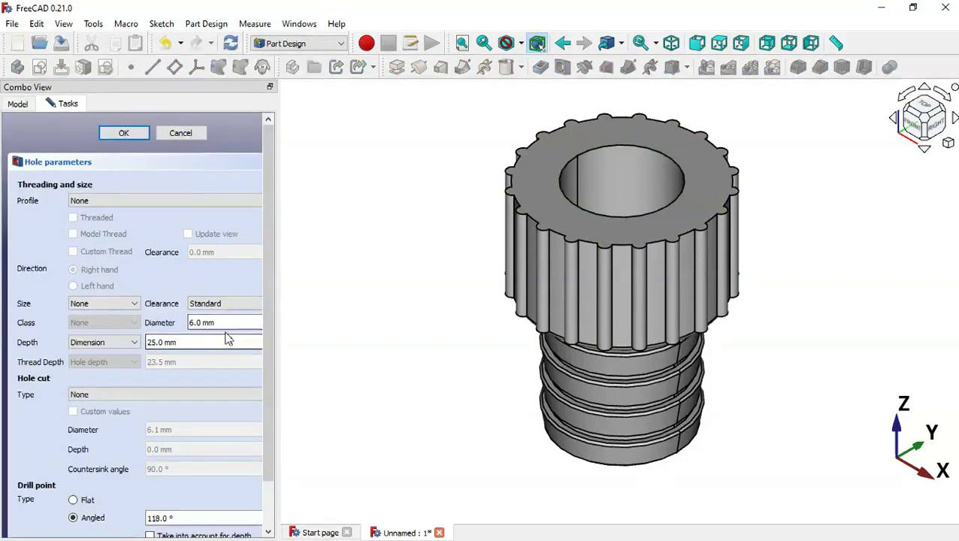
- Create the recess hole with a 28 mm diameter, 1 mm depth and a flat drill point
{"action": "left_click_drag", "start_coordinate": [240, 323], "coordinate": [172, 322]}
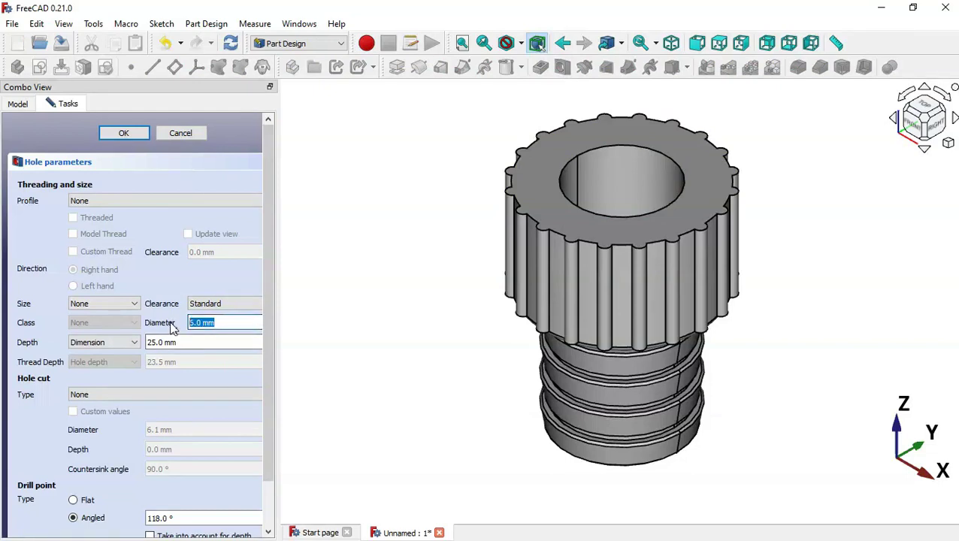
{"action": "type", "text": "28"}
{"action": "left_click", "coordinate": [196, 342]}
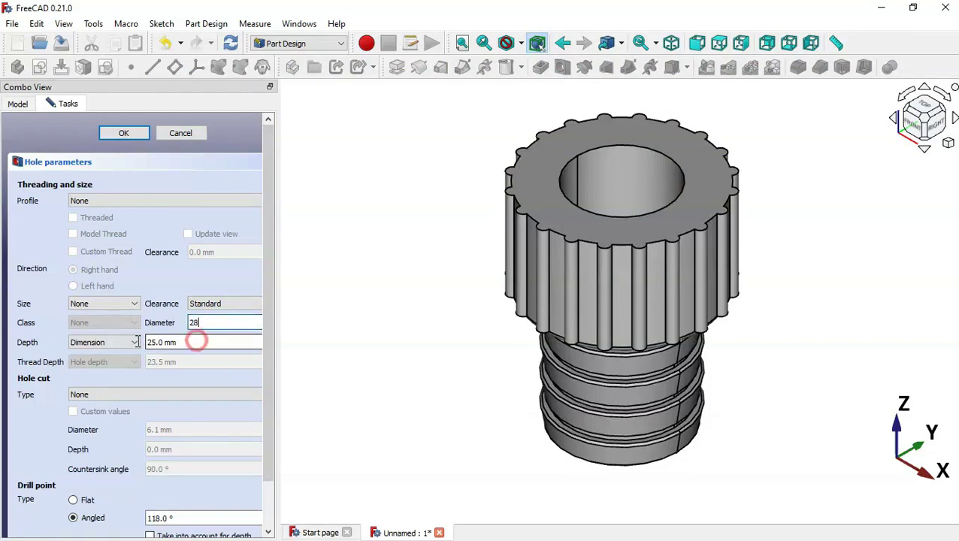
{"action": "type", "text": "1"}
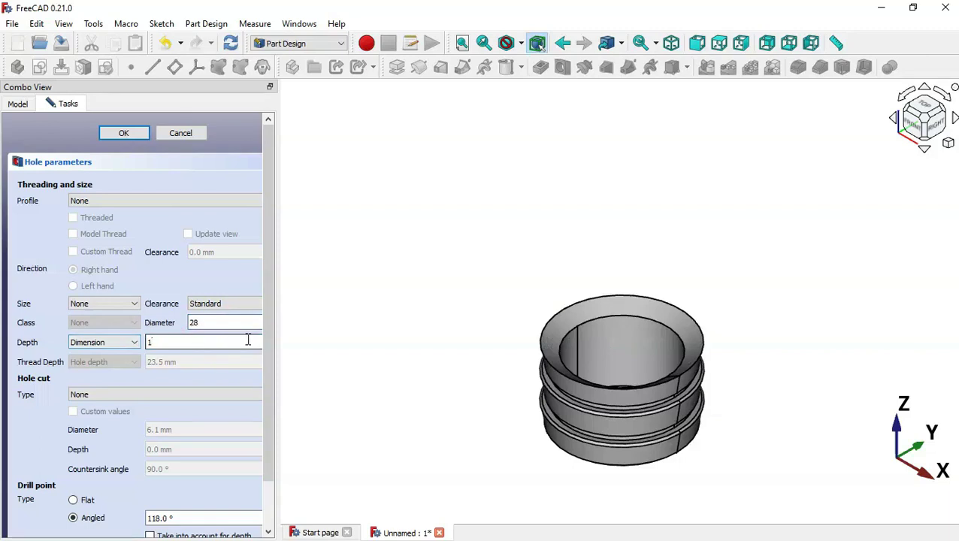
{"action": "scroll", "coordinate": [272, 461], "scroll_direction": "down", "scroll_amount": 2}
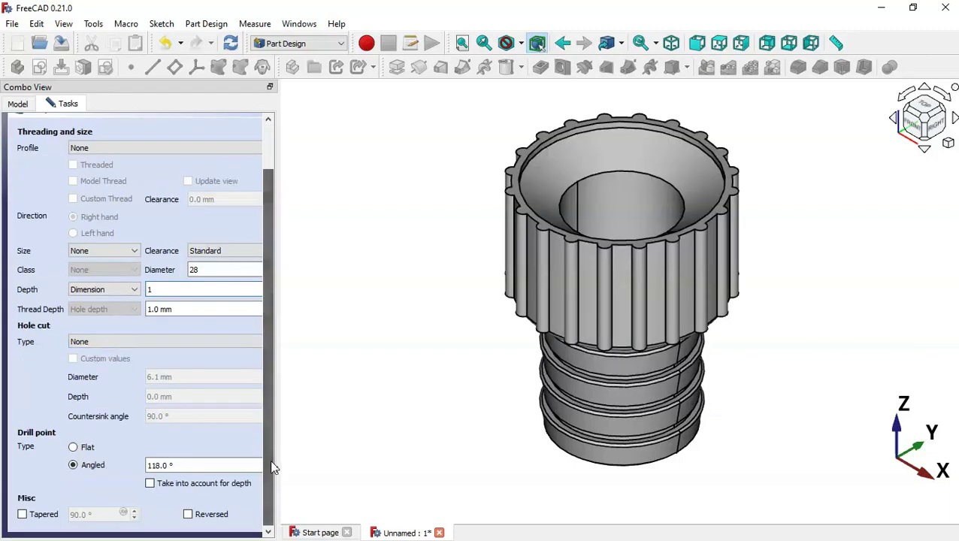
{"action": "left_click", "coordinate": [84, 449]}
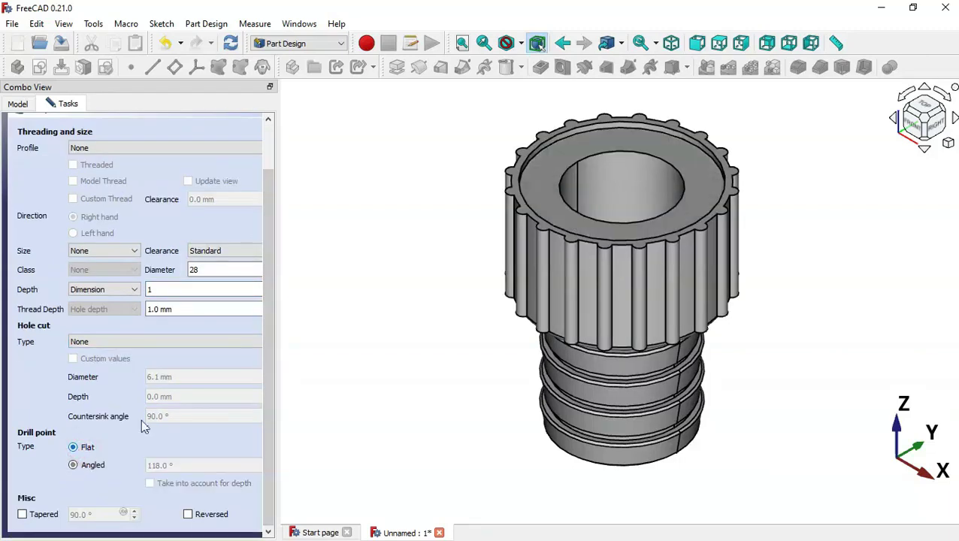
{"action": "left_click_drag", "start_coordinate": [273, 380], "coordinate": [264, 167]}
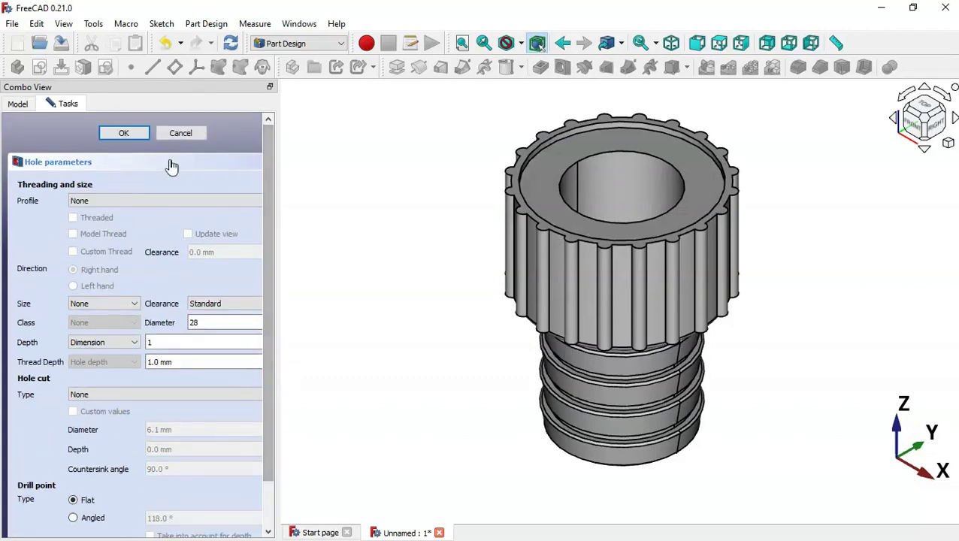
{"action": "left_click", "coordinate": [124, 133]}
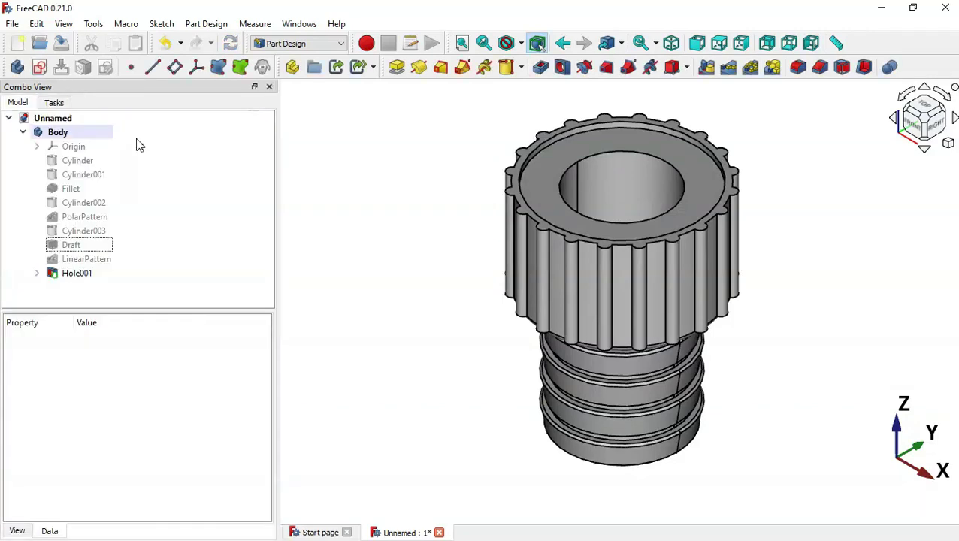
- Consult the thread callout in 101.pdf and start a Hole in FreeCAD on the bore's rim at the recess floor
{"action": "left_click", "coordinate": [396, 267]}
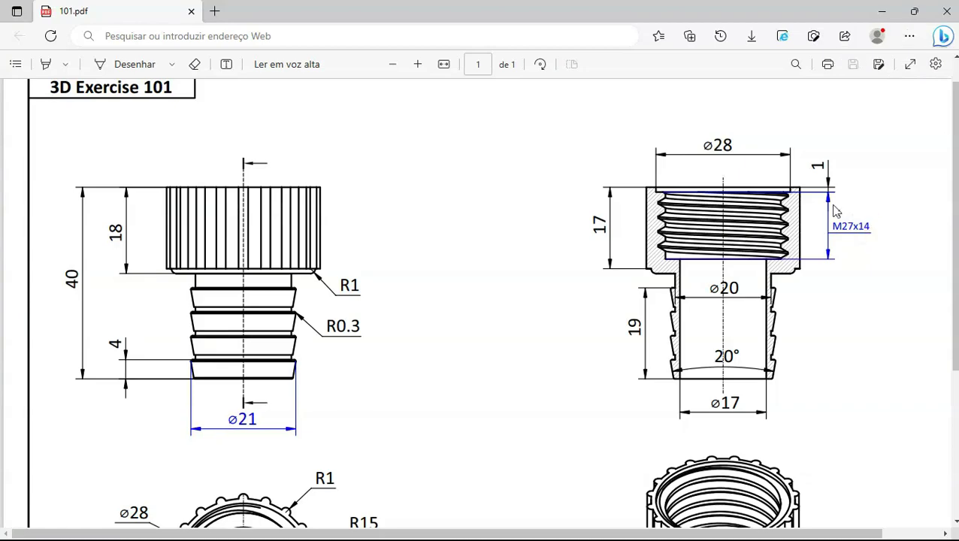
{"action": "key", "text": "alt+Tab"}
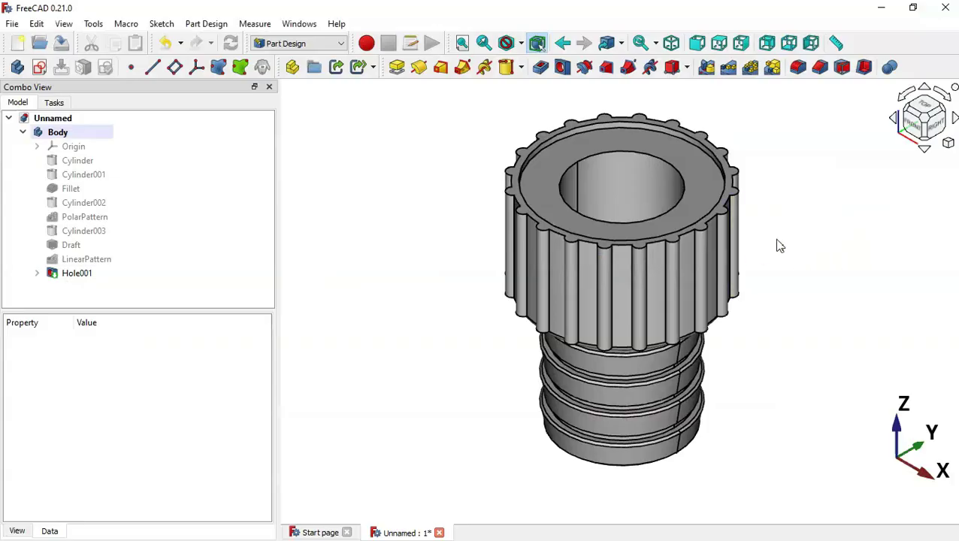
{"action": "left_click", "coordinate": [637, 156]}
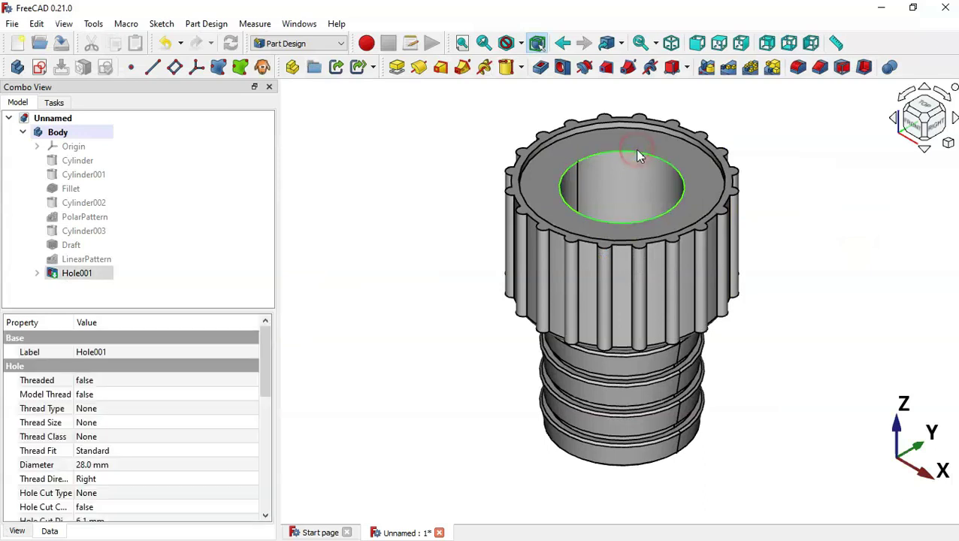
{"action": "left_click", "coordinate": [563, 68]}
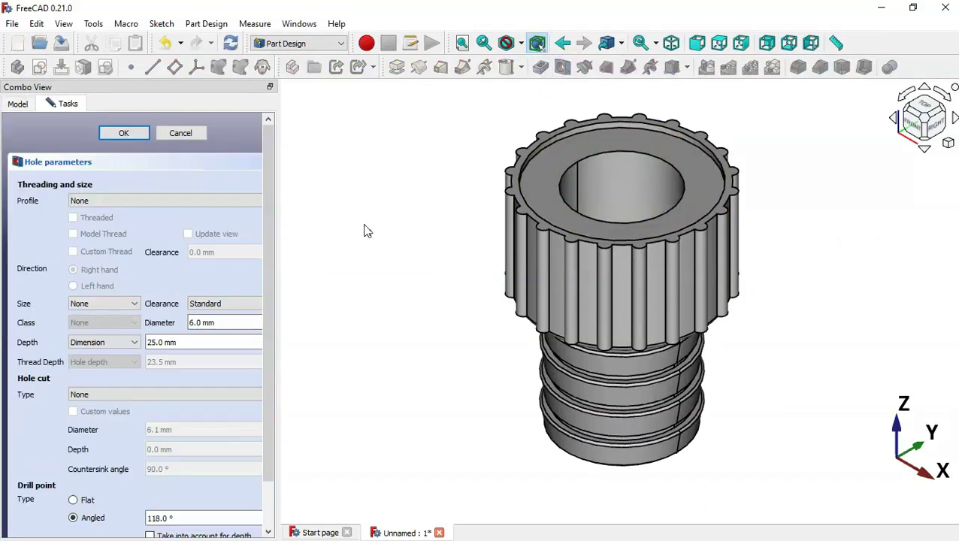
{"action": "left_click_drag", "start_coordinate": [276, 317], "coordinate": [354, 312]}
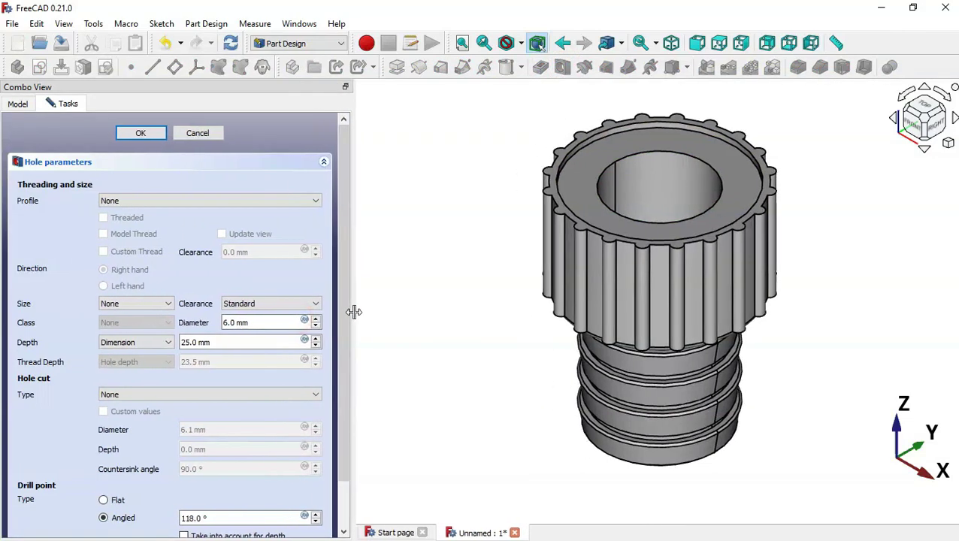
- Give the hole the ISO metric regular profile and enable Threaded and Model Thread
{"action": "left_click", "coordinate": [232, 209]}
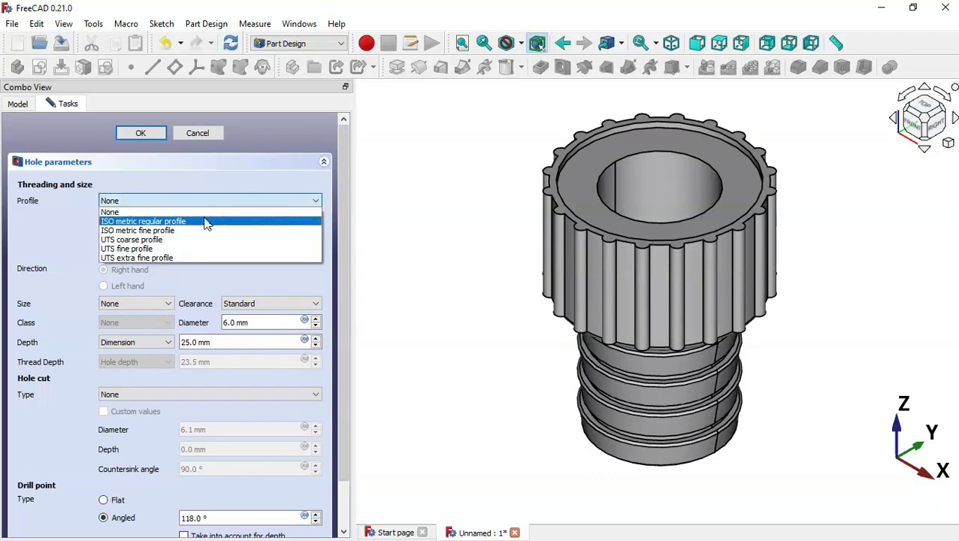
{"action": "left_click", "coordinate": [208, 222]}
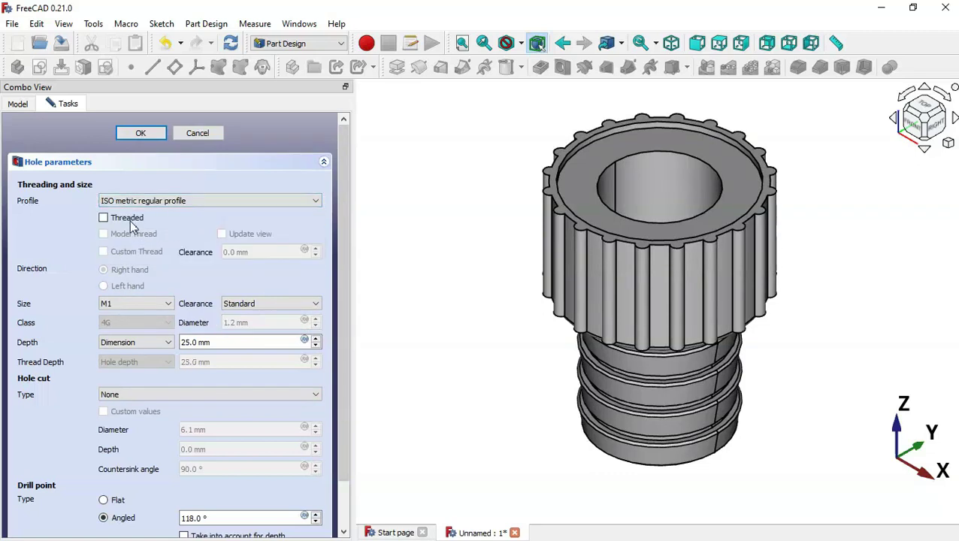
{"action": "left_click", "coordinate": [128, 219]}
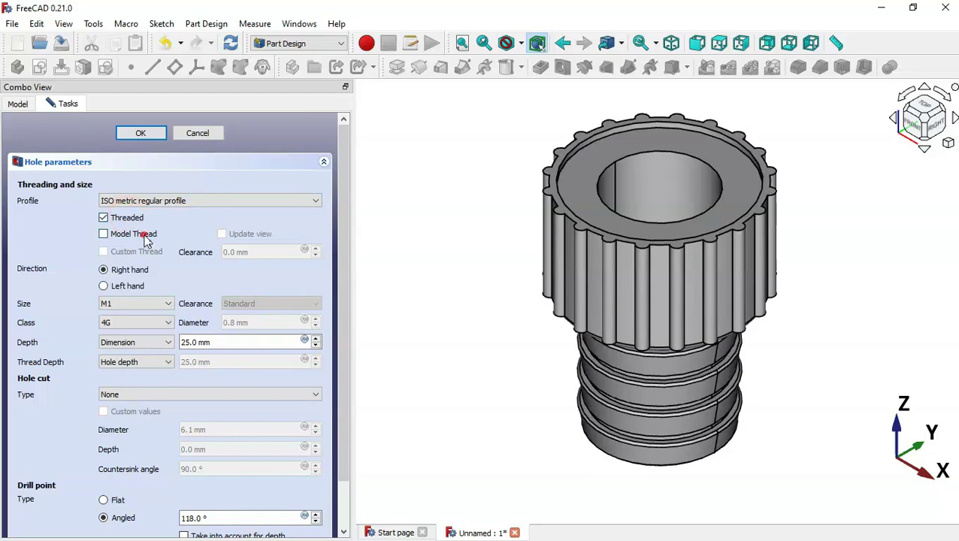
{"action": "left_click", "coordinate": [145, 236]}
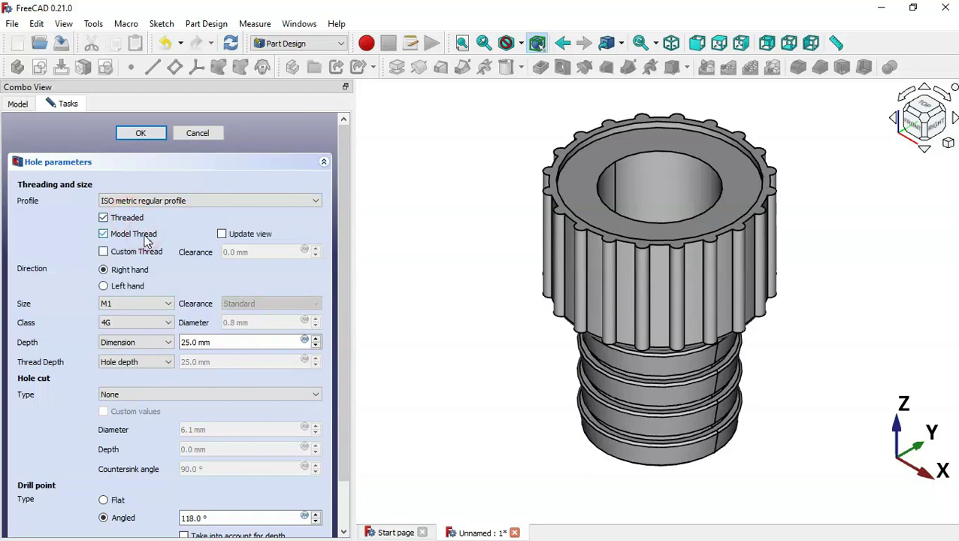
- Check the thread size in 101.pdf and set the hole's size to M27 in FreeCAD
{"action": "left_click", "coordinate": [159, 307]}
{"action": "left_click_drag", "start_coordinate": [167, 333], "coordinate": [172, 377]}
{"action": "scroll", "coordinate": [172, 375], "scroll_direction": "up", "scroll_amount": 3}
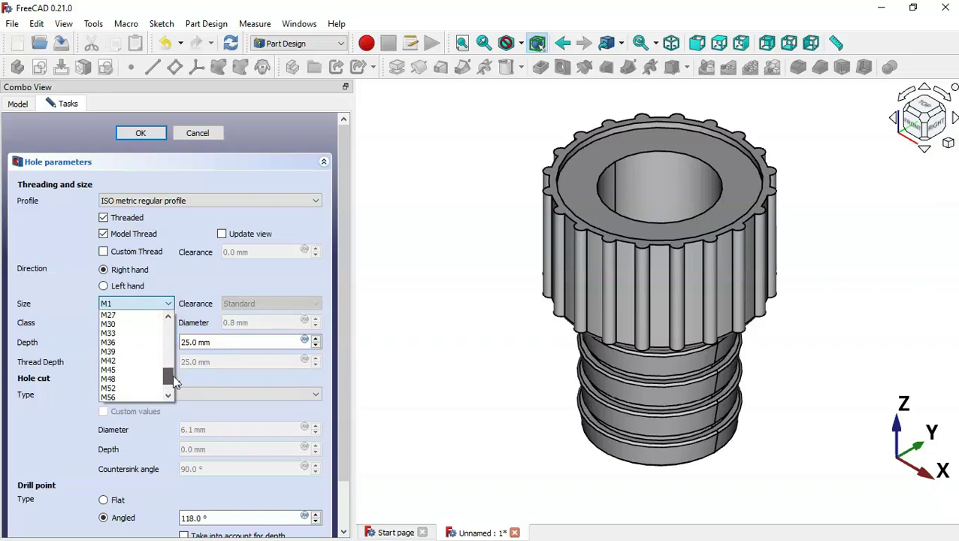
{"action": "key", "text": "alt+Tab"}
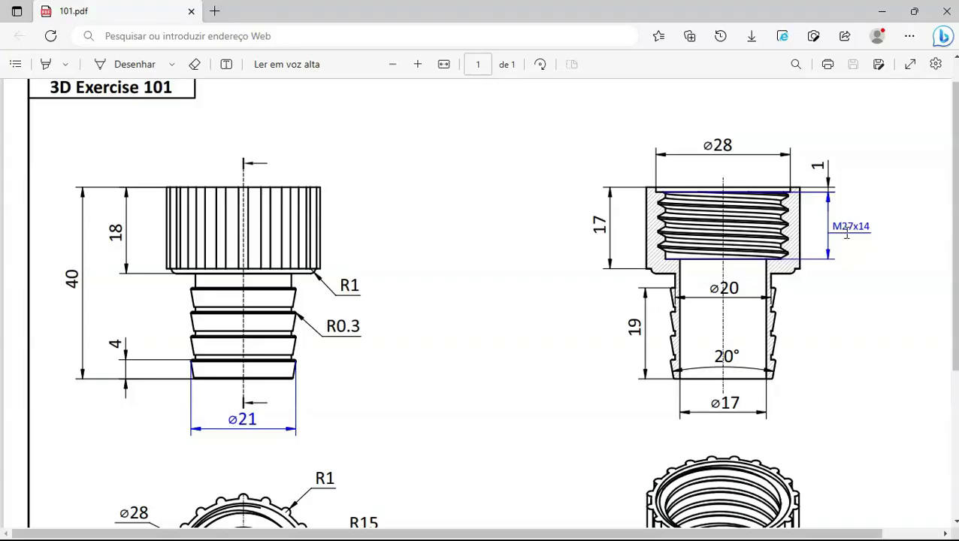
{"action": "key", "text": "alt+Tab"}
{"action": "left_click", "coordinate": [147, 302]}
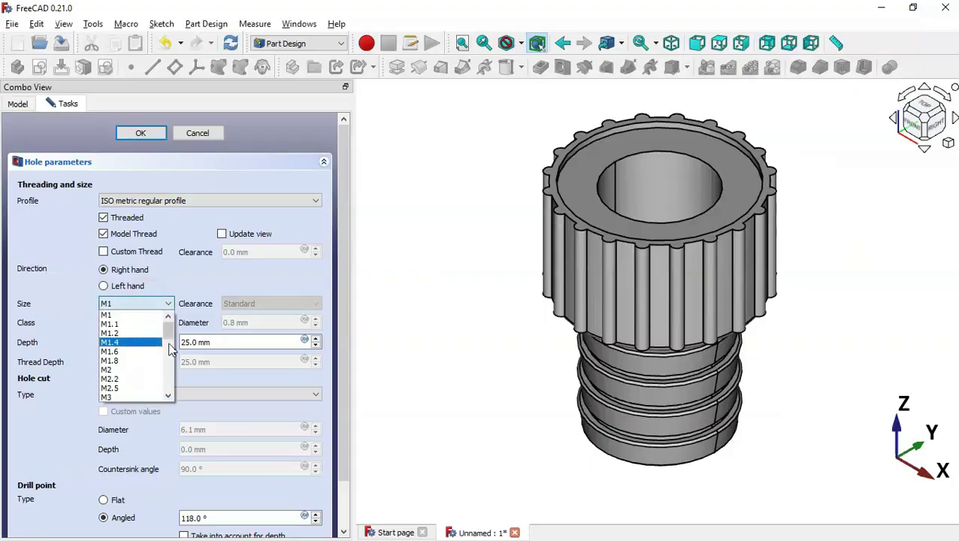
{"action": "scroll", "coordinate": [170, 353], "scroll_direction": "down", "scroll_amount": 6}
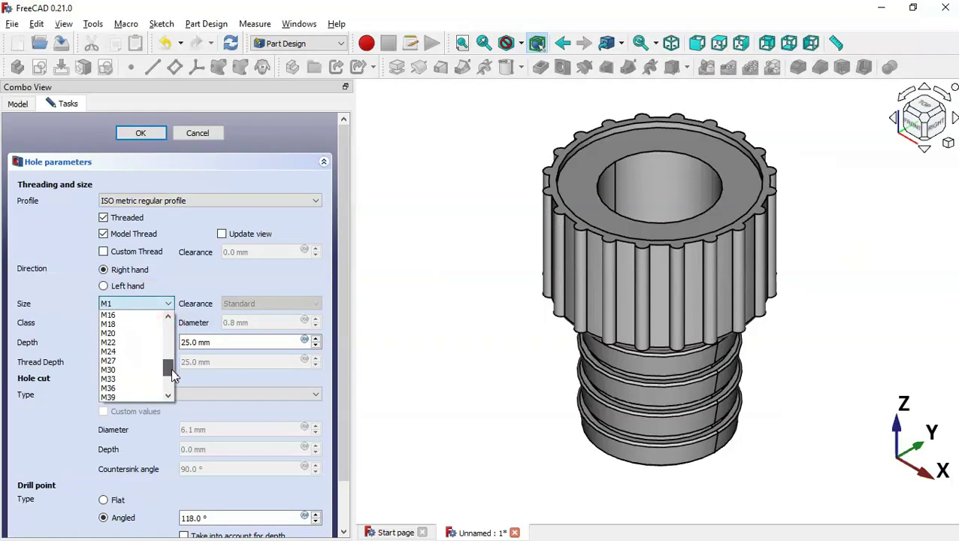
{"action": "left_click", "coordinate": [132, 361]}
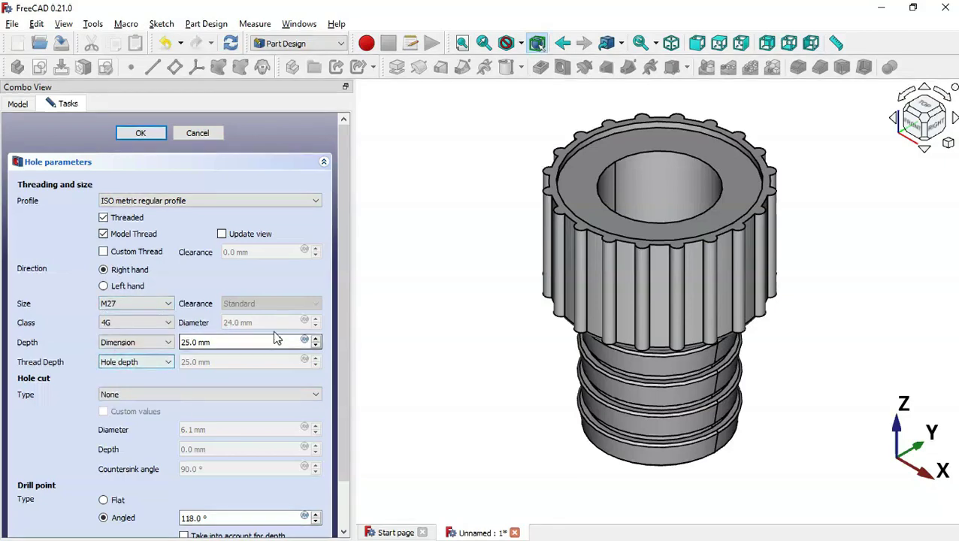
- Check the thread length in 101.pdf and give the hole in FreeCAD a 14 mm depth and a flat drill point
{"action": "triple_click", "coordinate": [244, 339]}
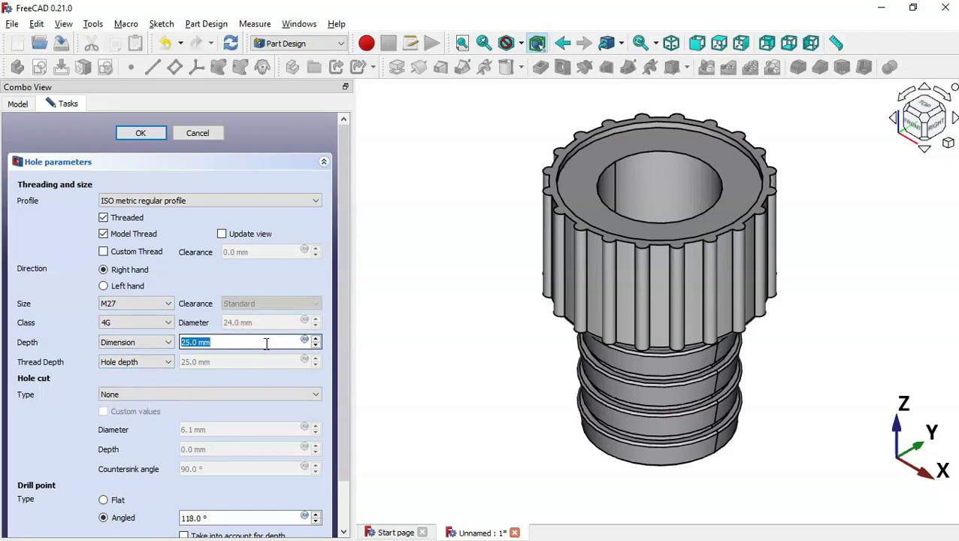
{"action": "key", "text": "alt+Tab"}
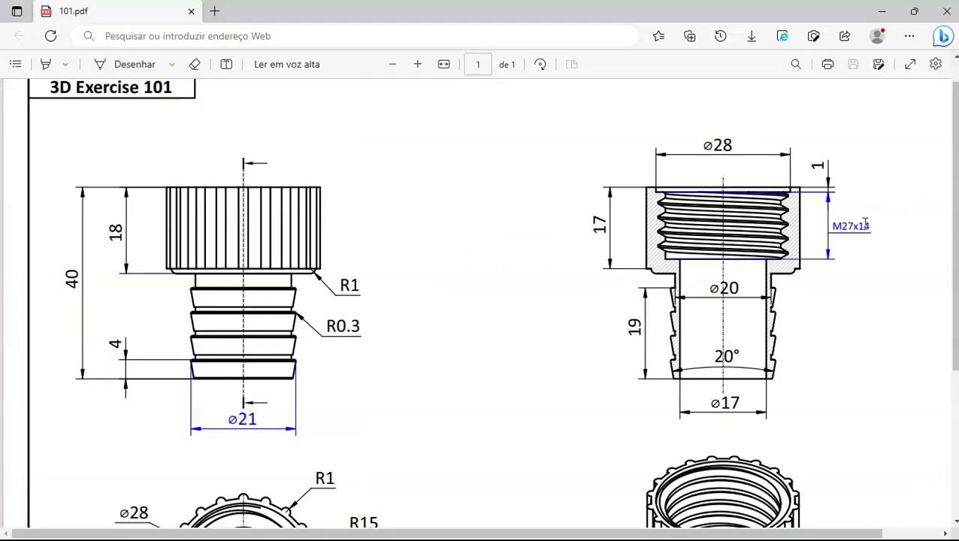
{"action": "key", "text": "alt+Tab"}
{"action": "type", "text": "14"}
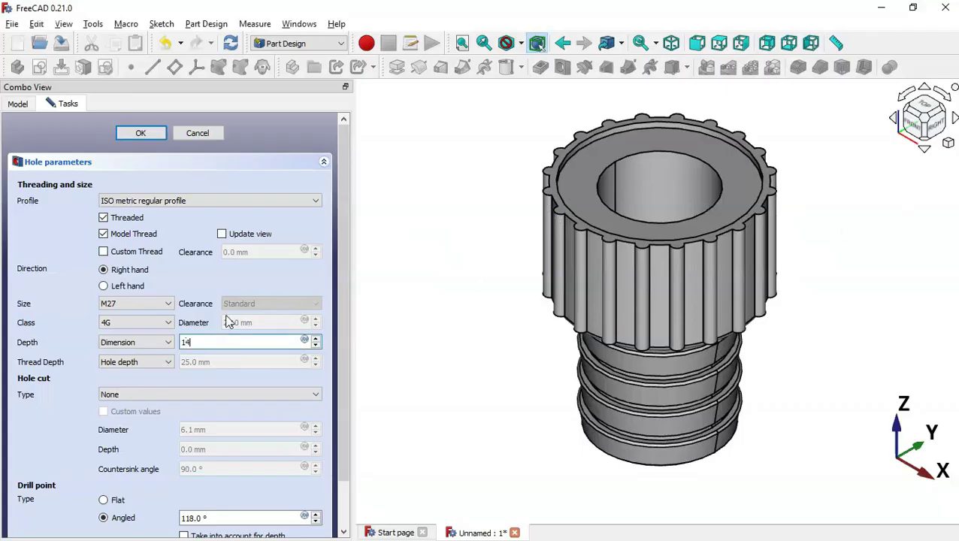
{"action": "left_click_drag", "start_coordinate": [342, 326], "coordinate": [348, 451]}
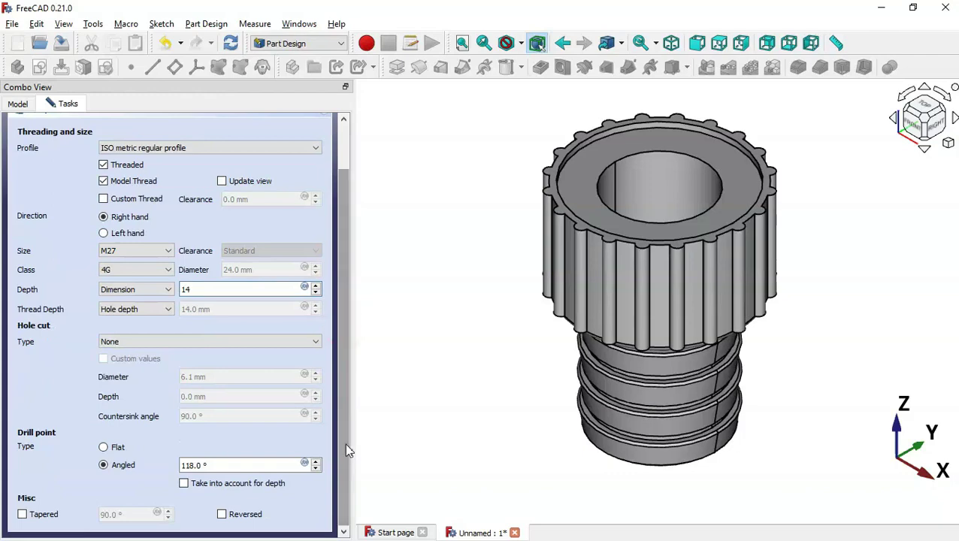
{"action": "left_click", "coordinate": [117, 448]}
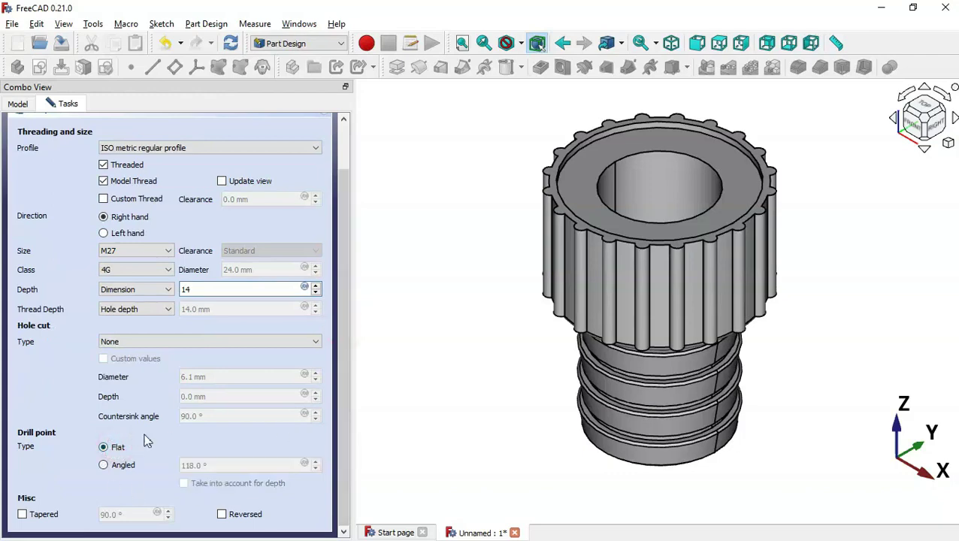
{"action": "left_click_drag", "start_coordinate": [349, 387], "coordinate": [338, 285]}
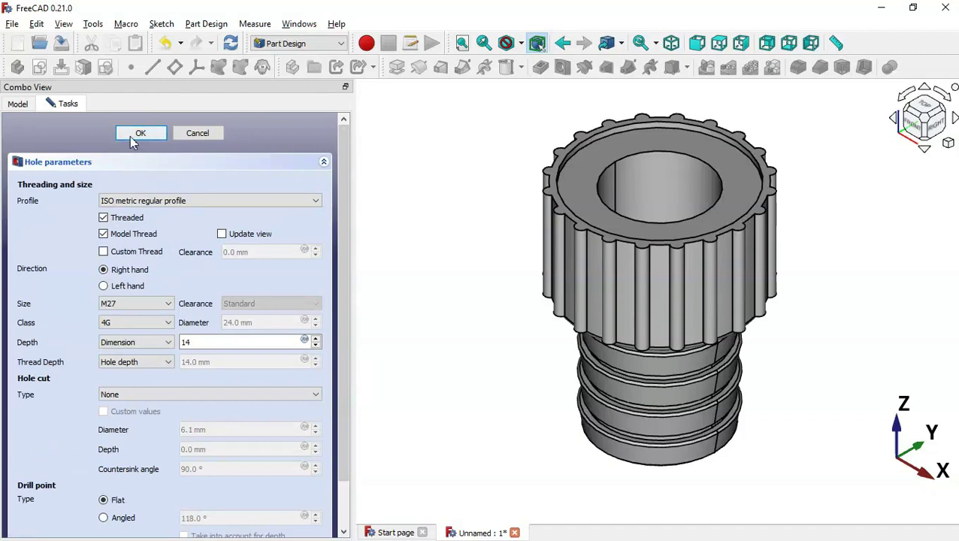
- Recompute the model to generate the modelled thread and create the threaded hole in the ribbed head
{"action": "left_click", "coordinate": [231, 45]}
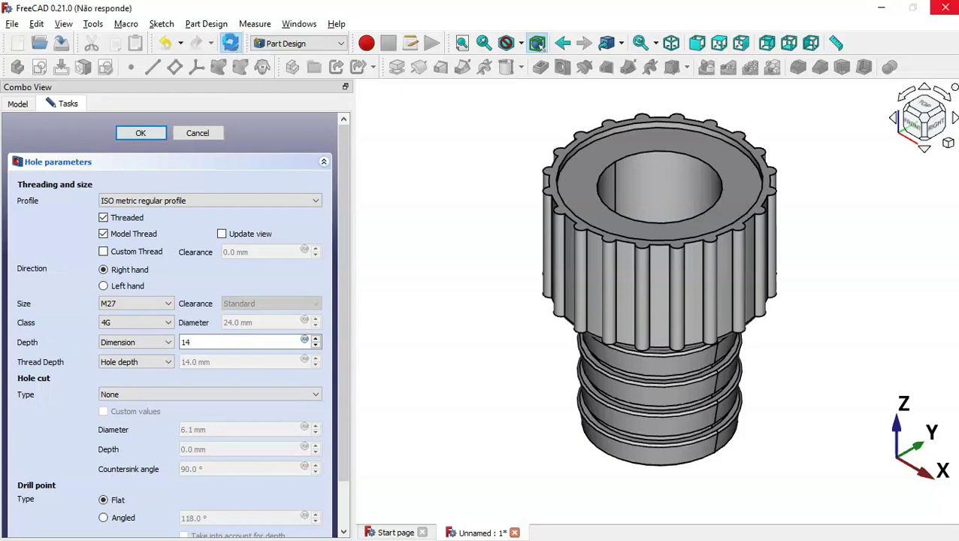
{"action": "middle_click_drag", "start_coordinate": [485, 177], "coordinate": [481, 256]}
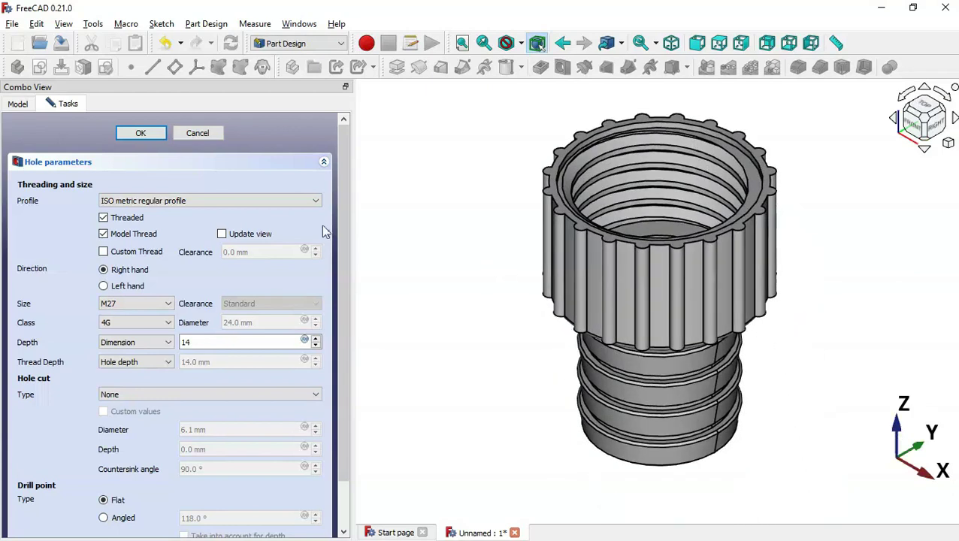
{"action": "left_click", "coordinate": [150, 134]}
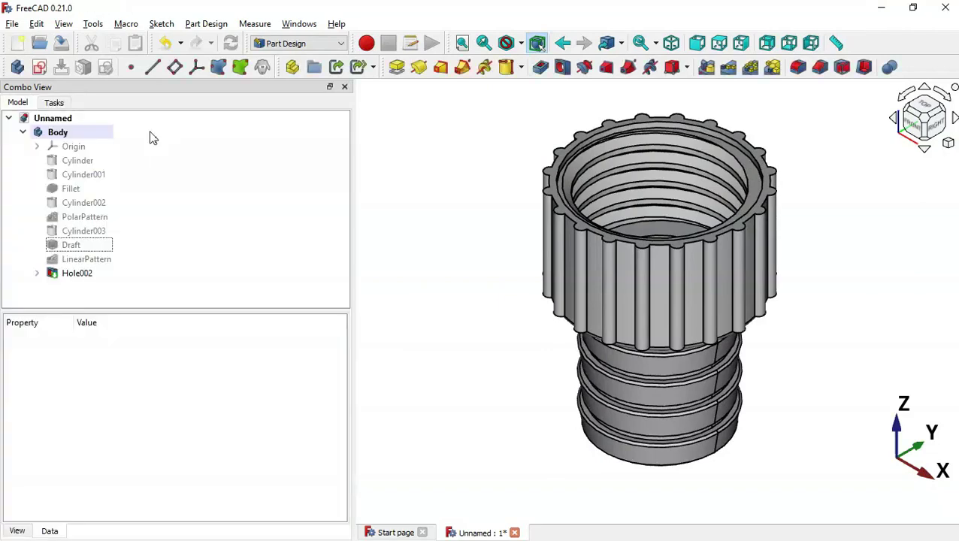
{"action": "left_click_drag", "start_coordinate": [352, 223], "coordinate": [244, 224]}
{"action": "middle_click_drag", "start_coordinate": [269, 252], "coordinate": [639, 240]}
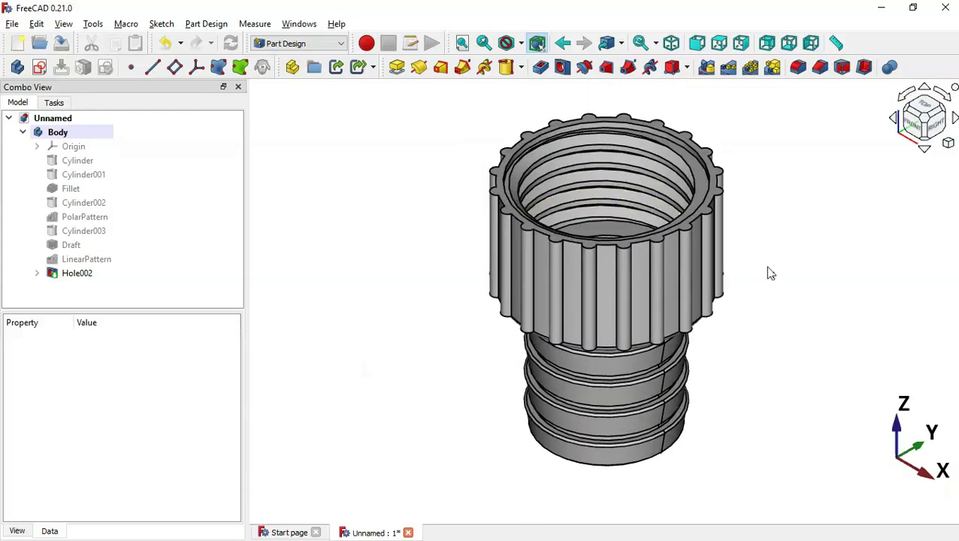